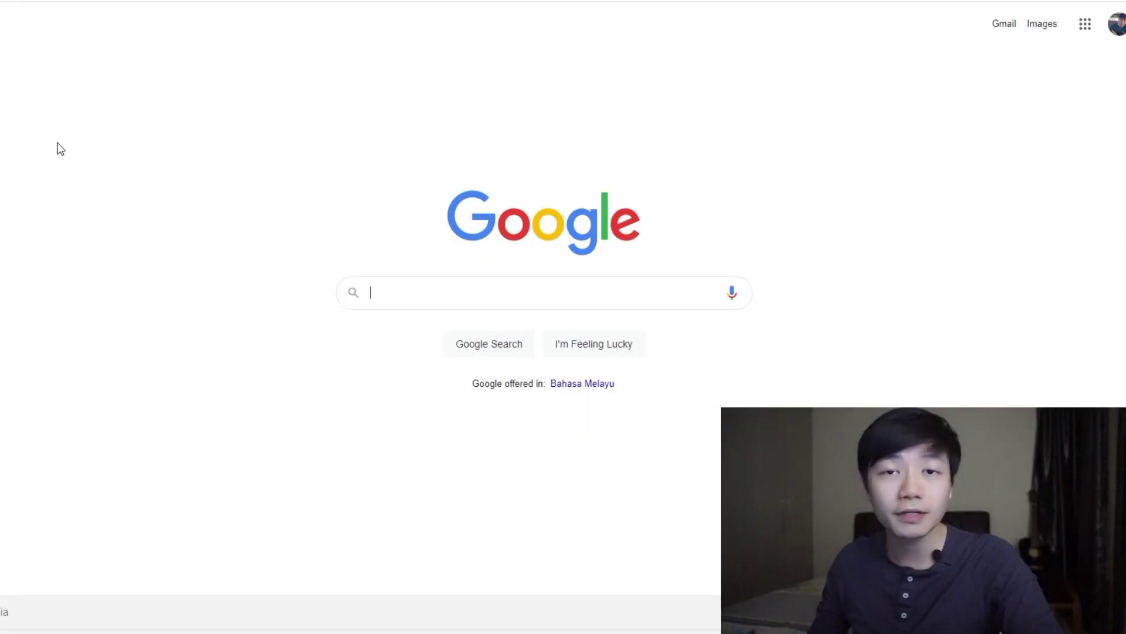
# Step: Search Google for 'axie marketplace' and open the Axie Marketplace site
pyautogui.write('ax')
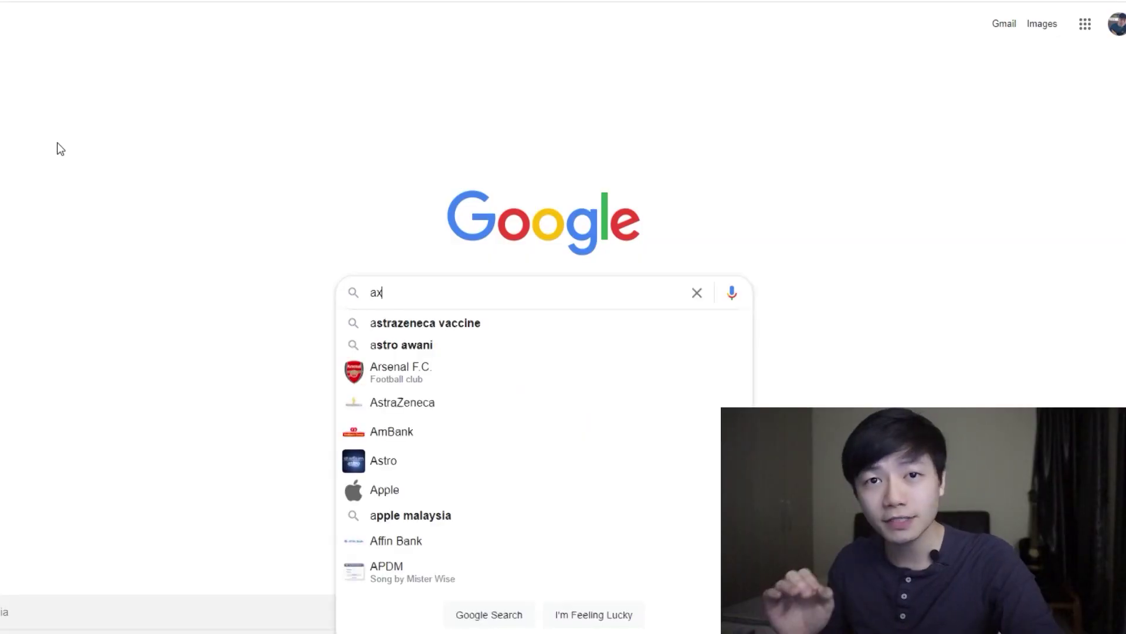
pyautogui.write('ie marketplace')
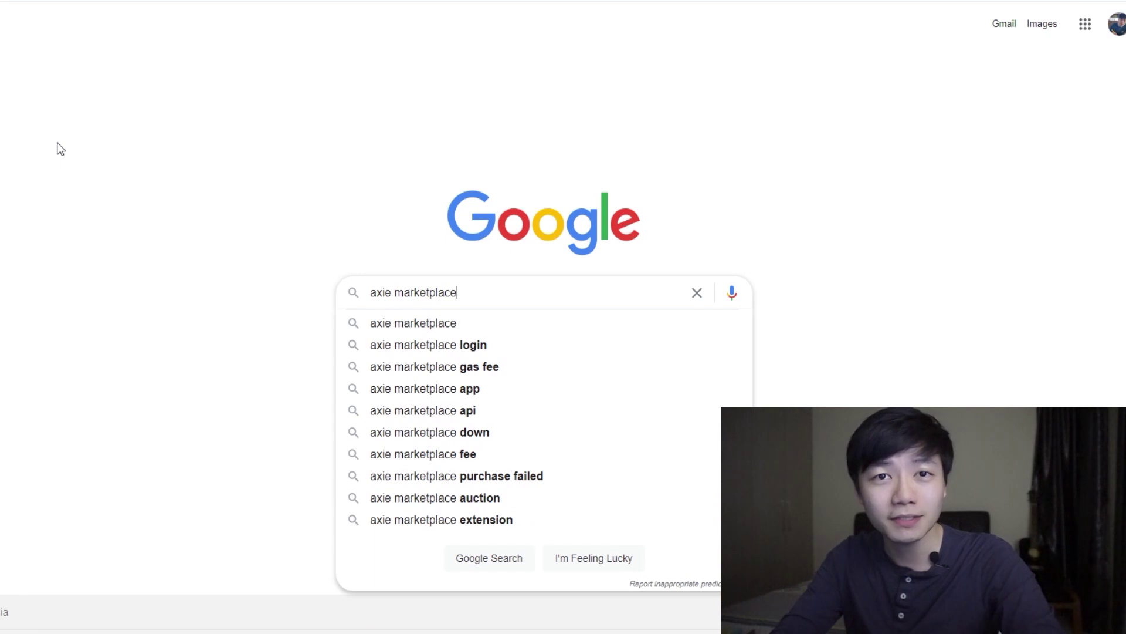
pyautogui.press('Return')
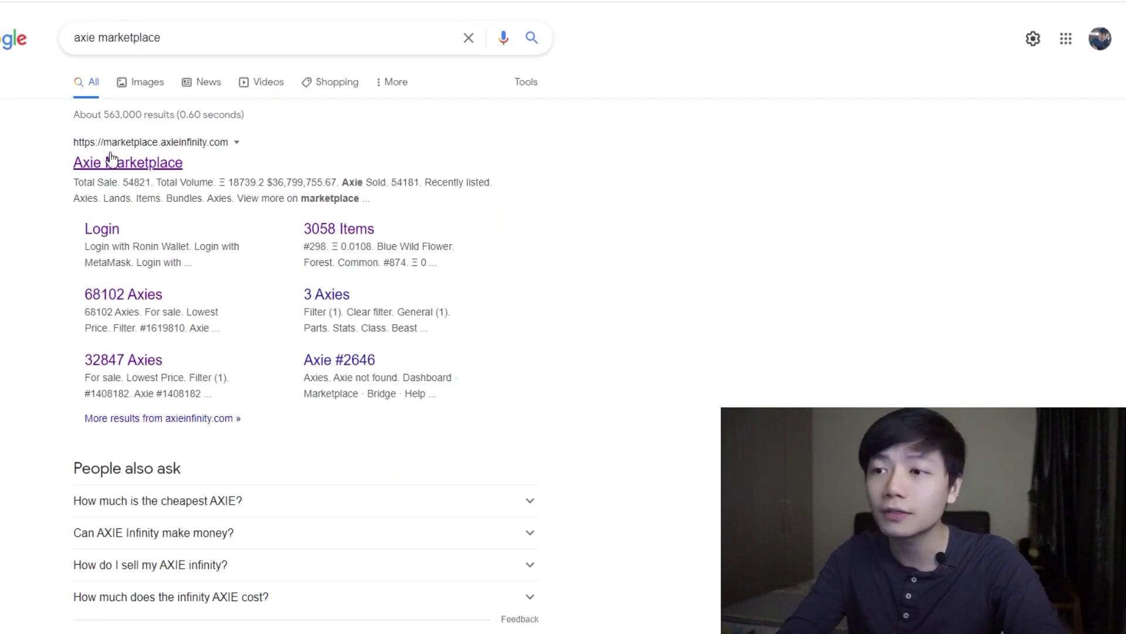
pyautogui.click(108, 154)
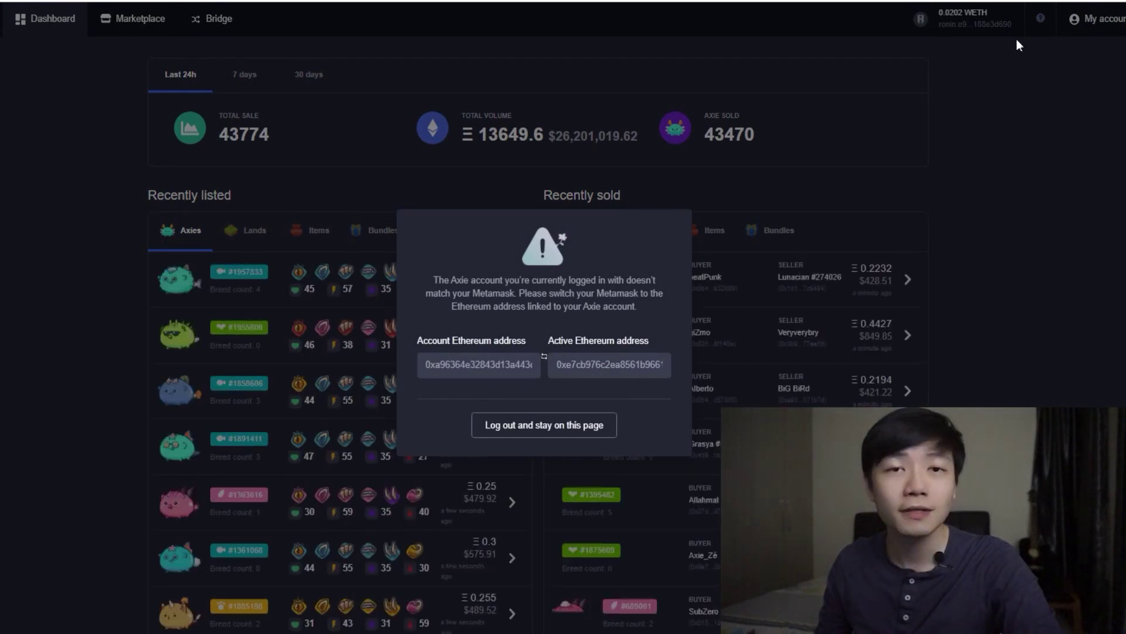
# Step: Switch MetaMask to the Main Axie Account and view its balances: 0.0202 WETH, 1.8917 AXS, 0 SLP
pyautogui.click(1075, 1)
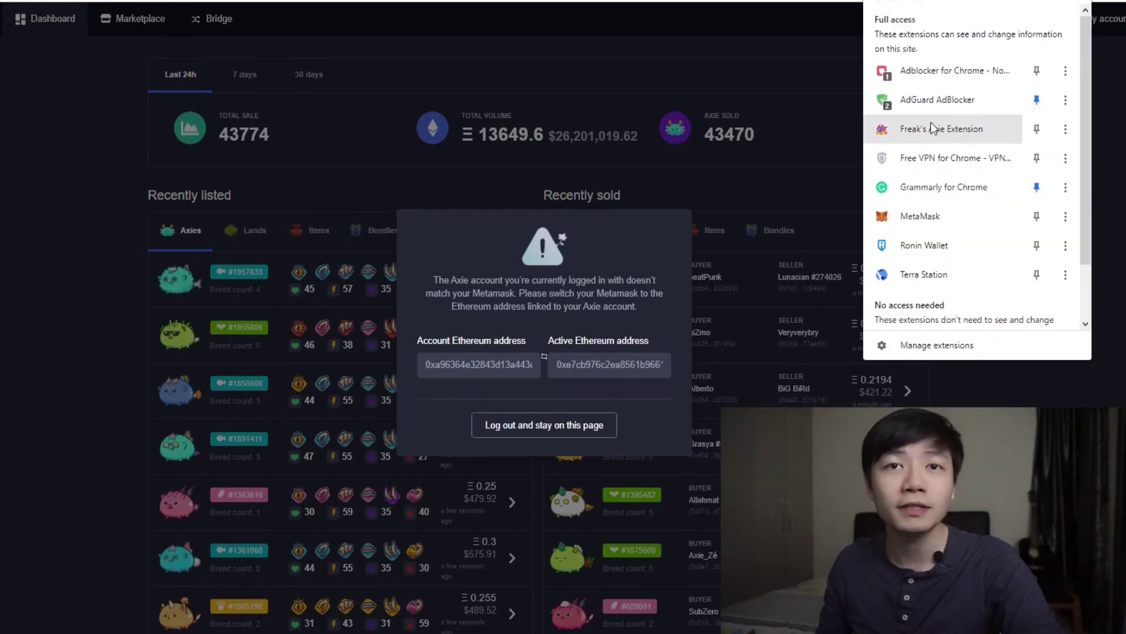
pyautogui.click(889, 213)
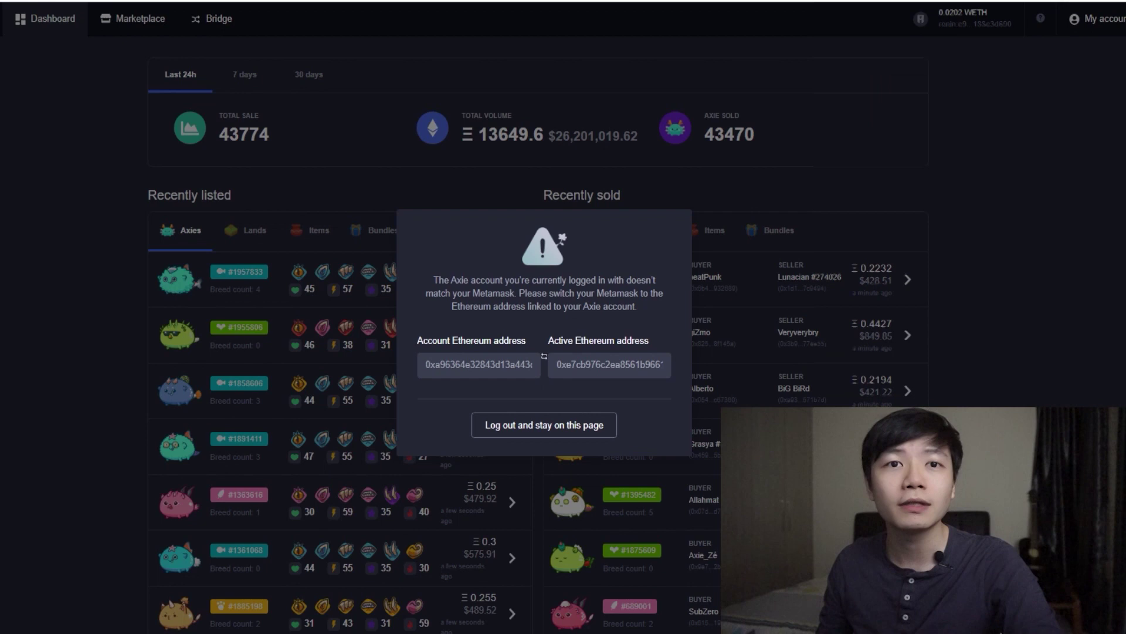
pyautogui.click(1035, 9)
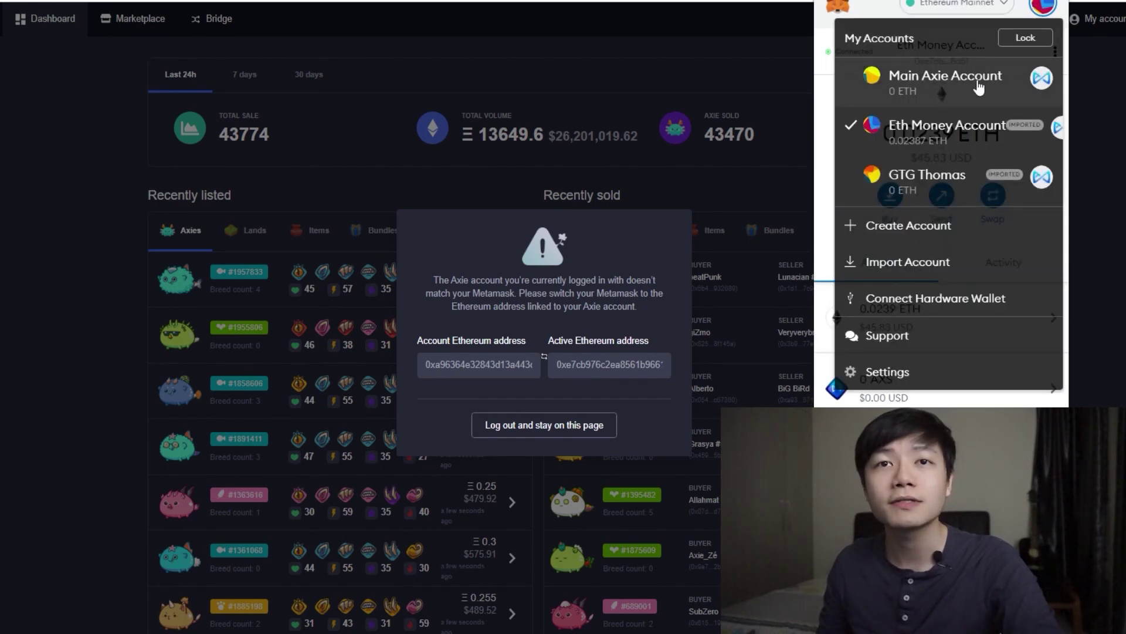
pyautogui.click(979, 88)
pyautogui.click(662, 44)
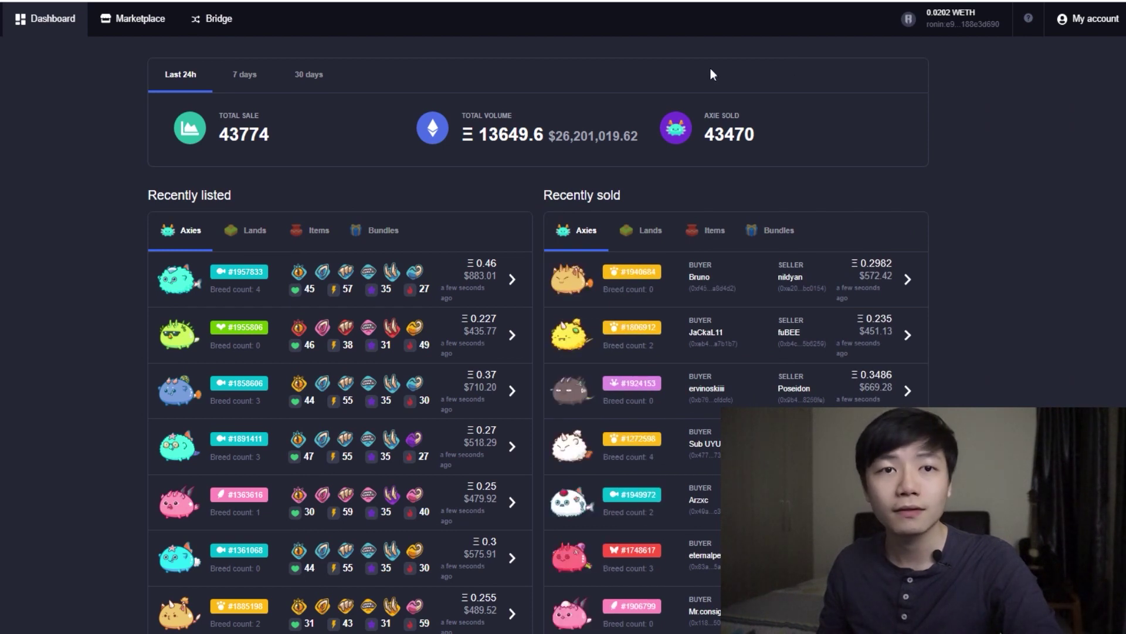
pyautogui.click(1088, 18)
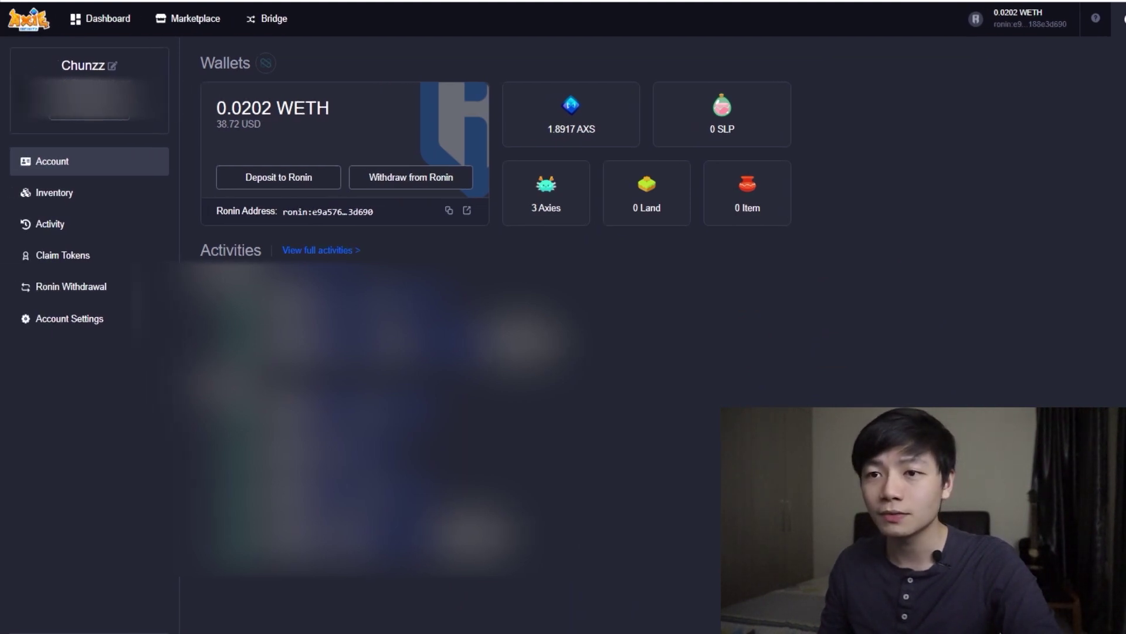
# Step: Attempt Claim SLP on the Claim Tokens page and dismiss the notice showing nothing claimable
pyautogui.click(94, 267)
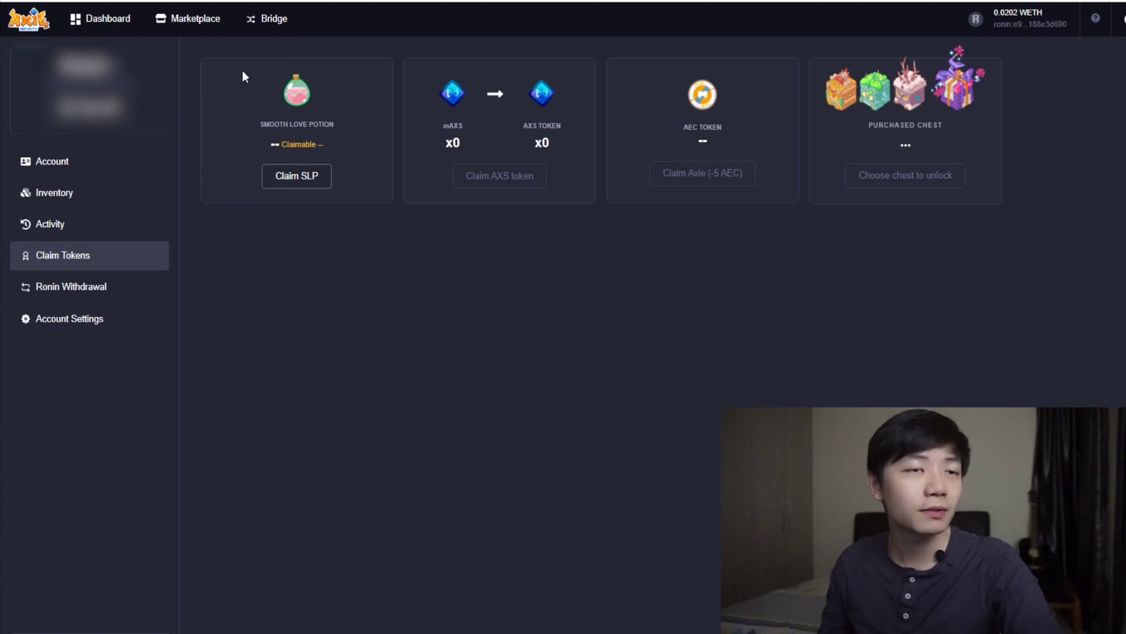
pyautogui.click(280, 175)
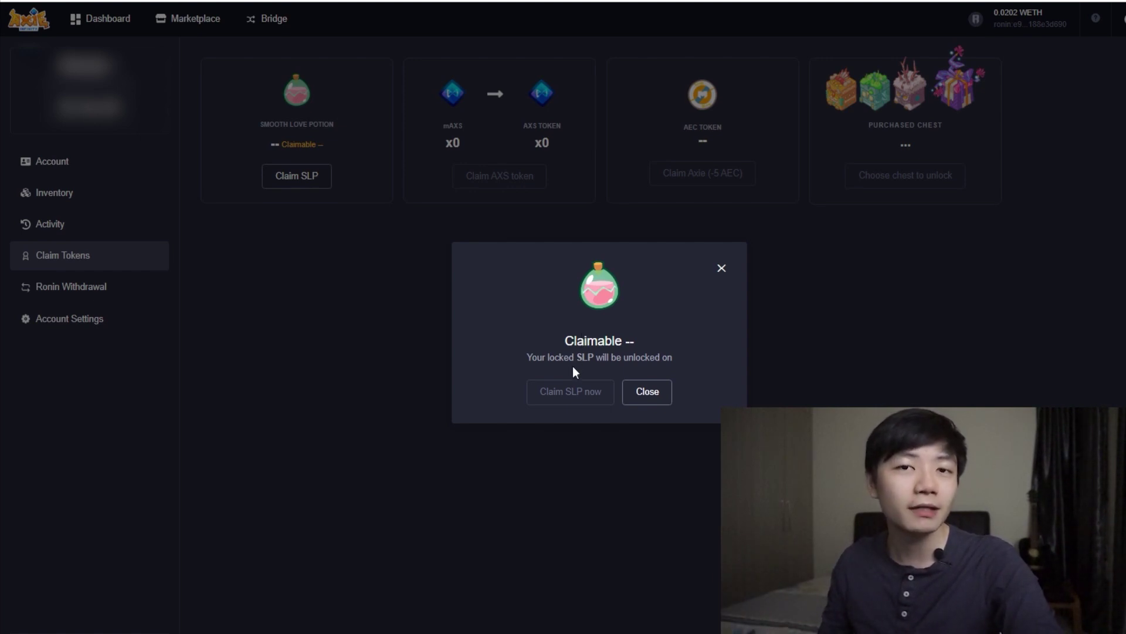
pyautogui.click(654, 397)
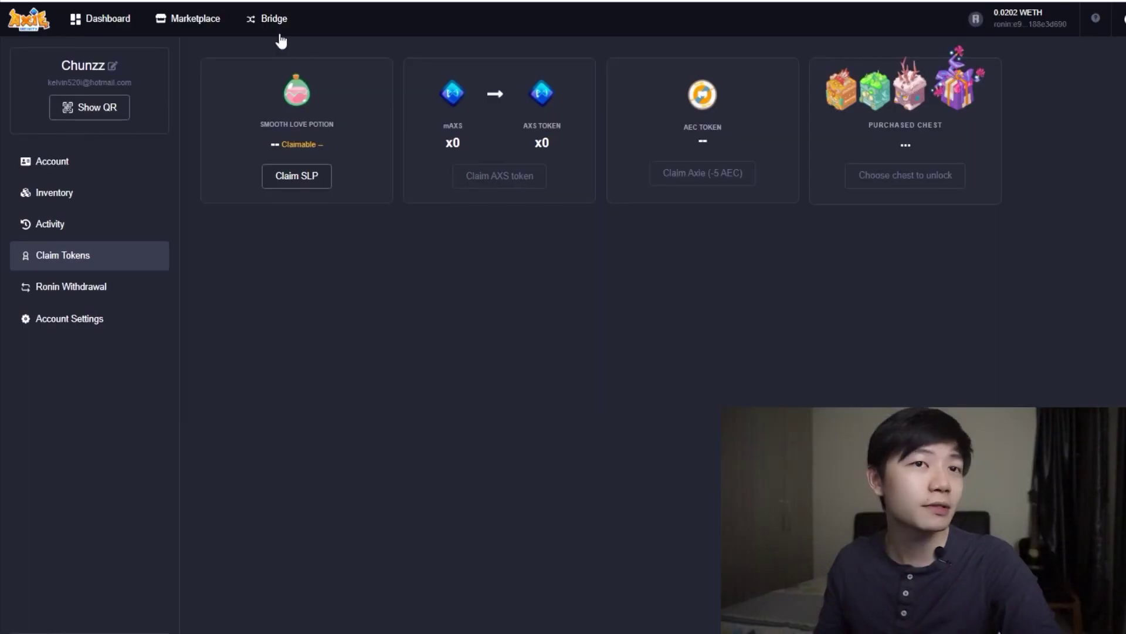
# Step: Start a Ronin Bridge withdrawal with the Main Axie Account's MetaMask address as the Ethereum destination
pyautogui.click(265, 21)
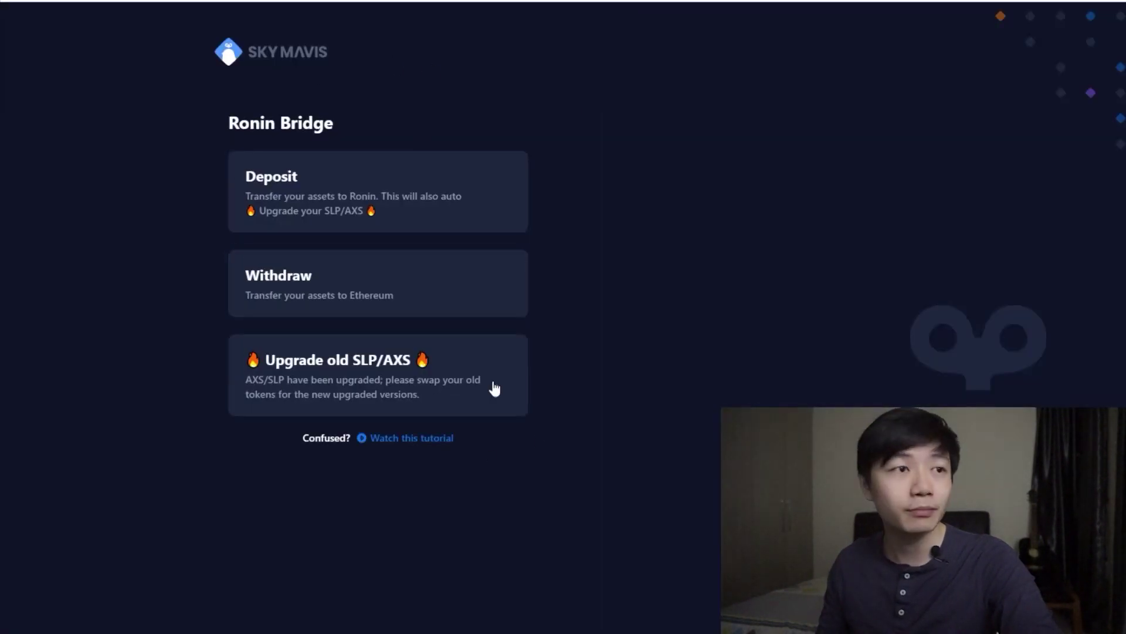
pyautogui.click(412, 298)
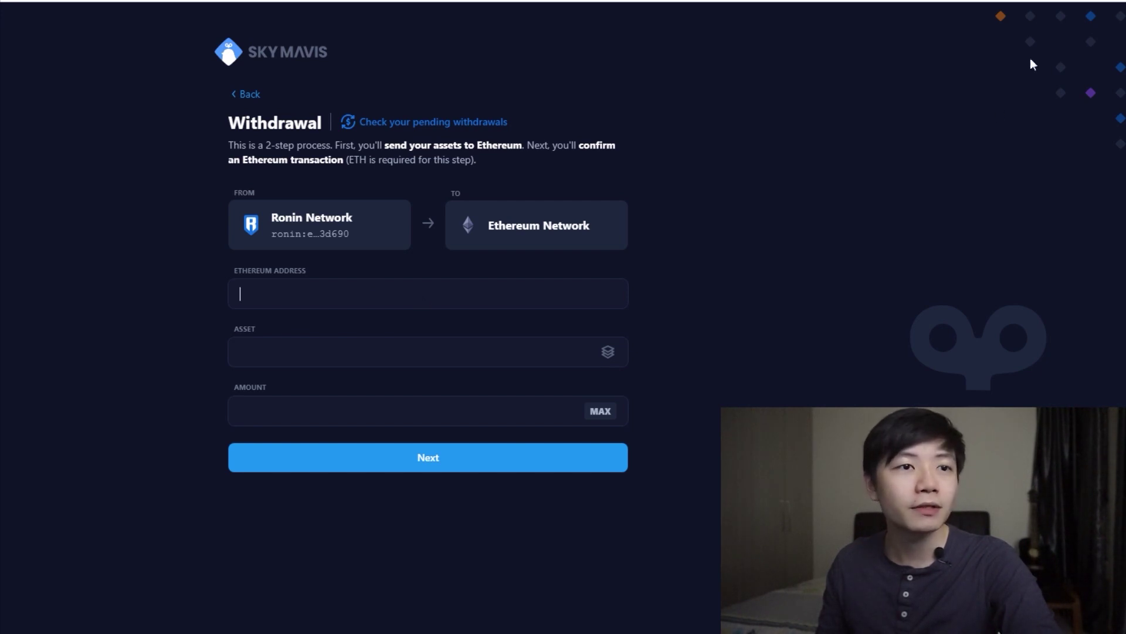
pyautogui.click(1103, 0)
pyautogui.click(958, 191)
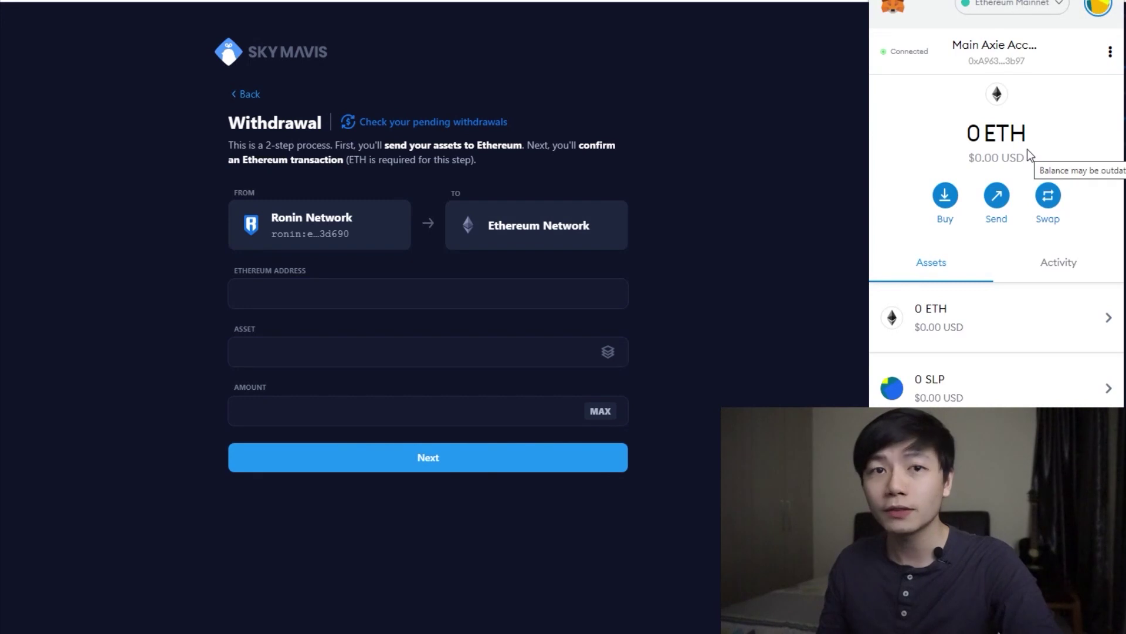
pyautogui.click(1010, 67)
pyautogui.click(334, 291)
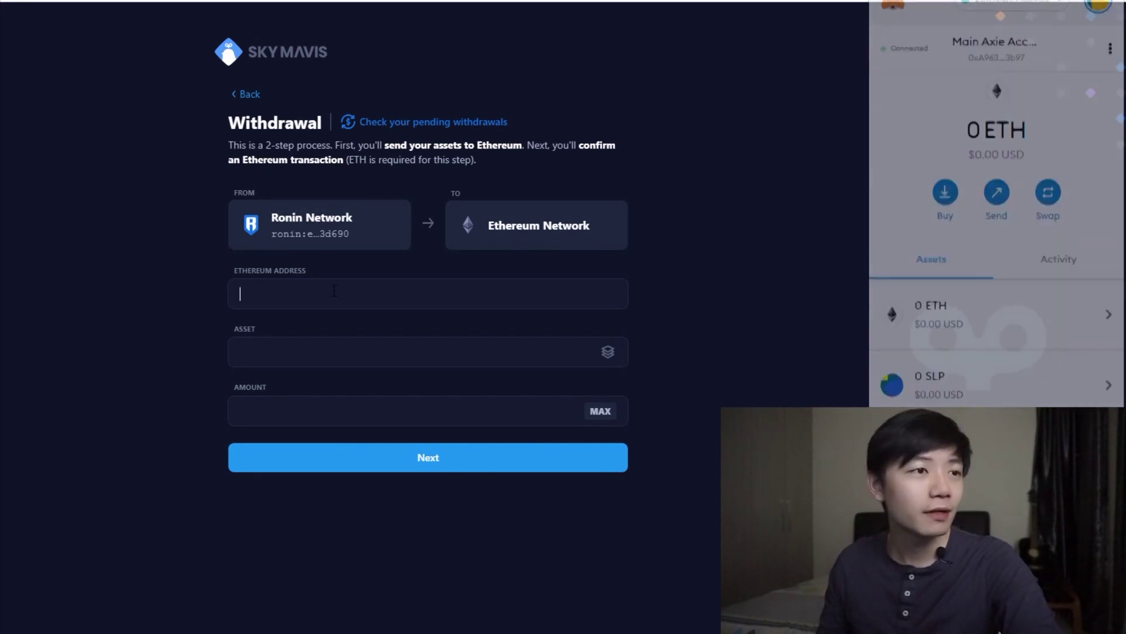
pyautogui.hotkey('ctrl', 'v')
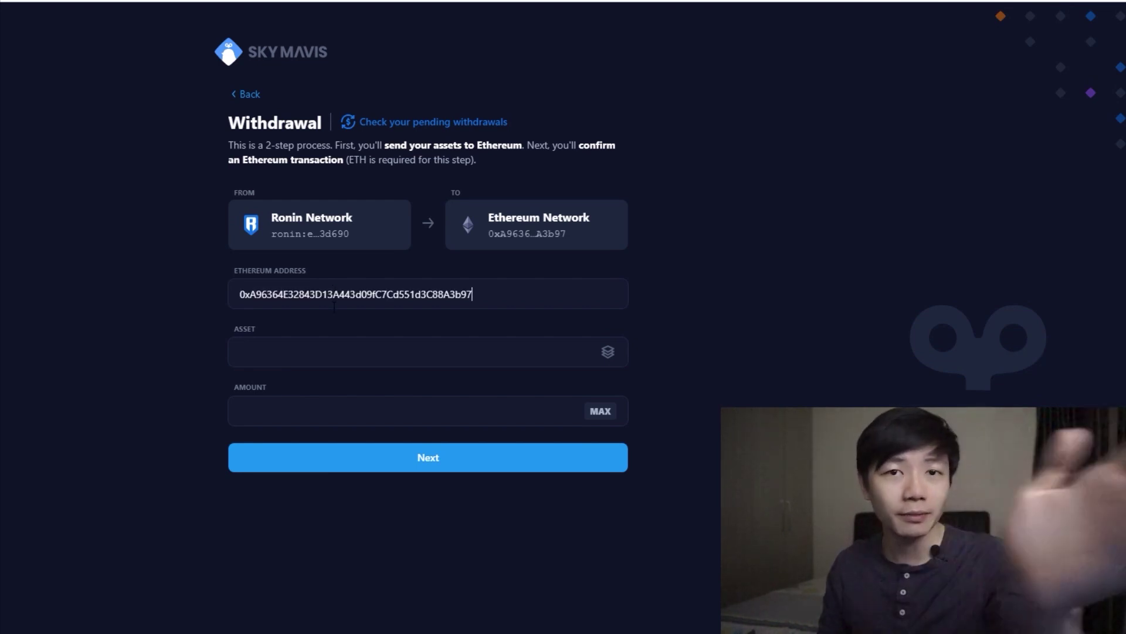
pyautogui.click(613, 356)
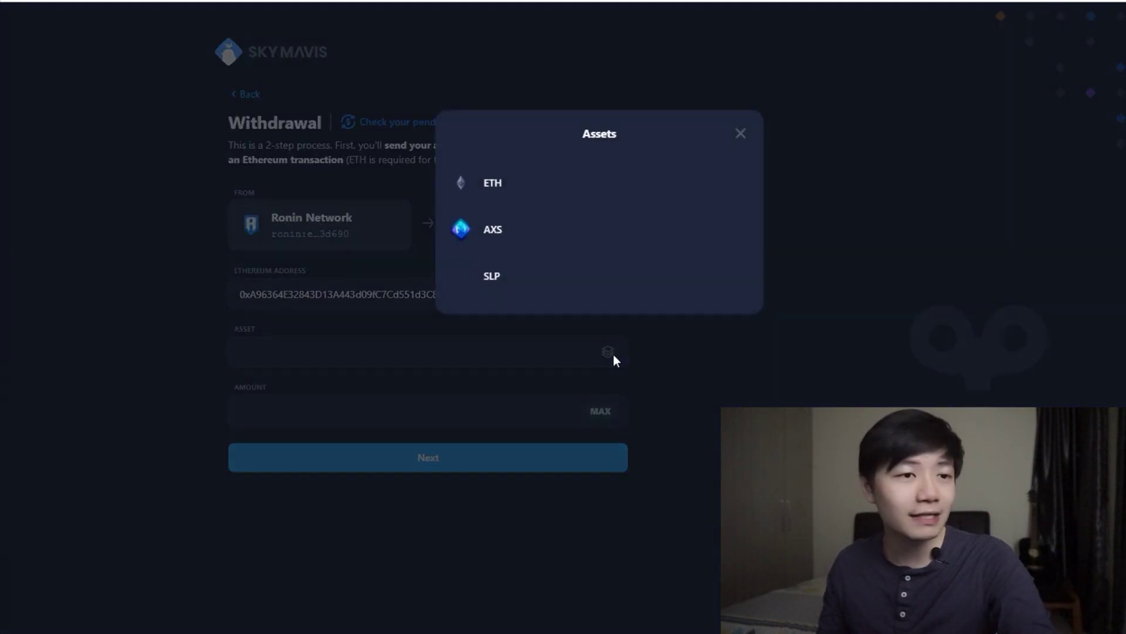
# Step: Choose SLP as the withdrawal asset and set the amount to MAX, which is 0 SLP
pyautogui.click(552, 296)
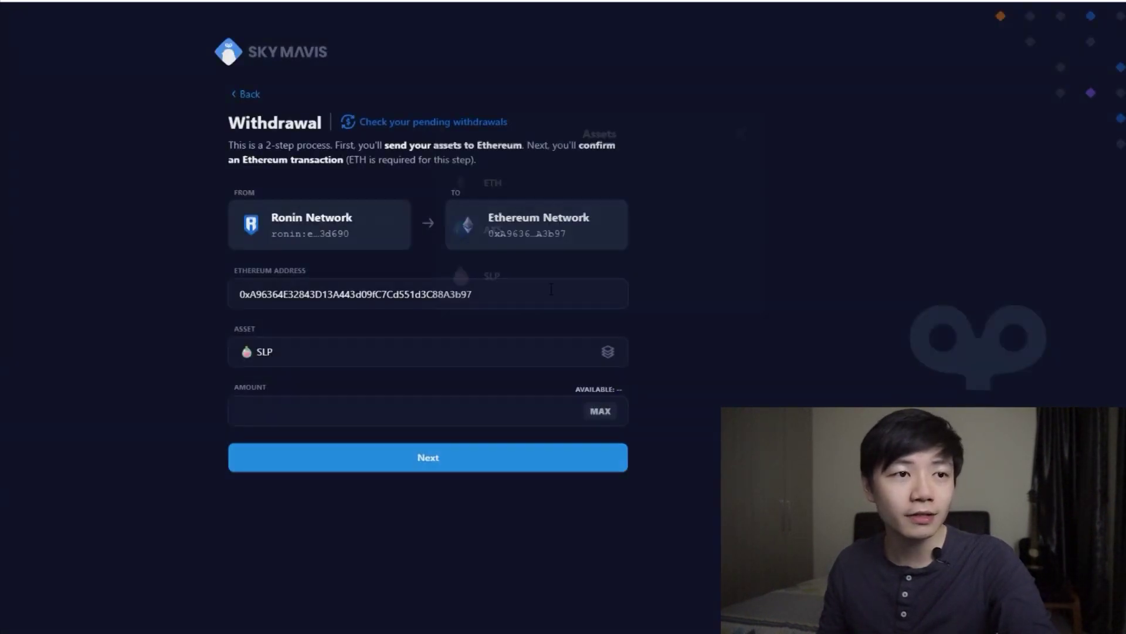
pyautogui.click(600, 412)
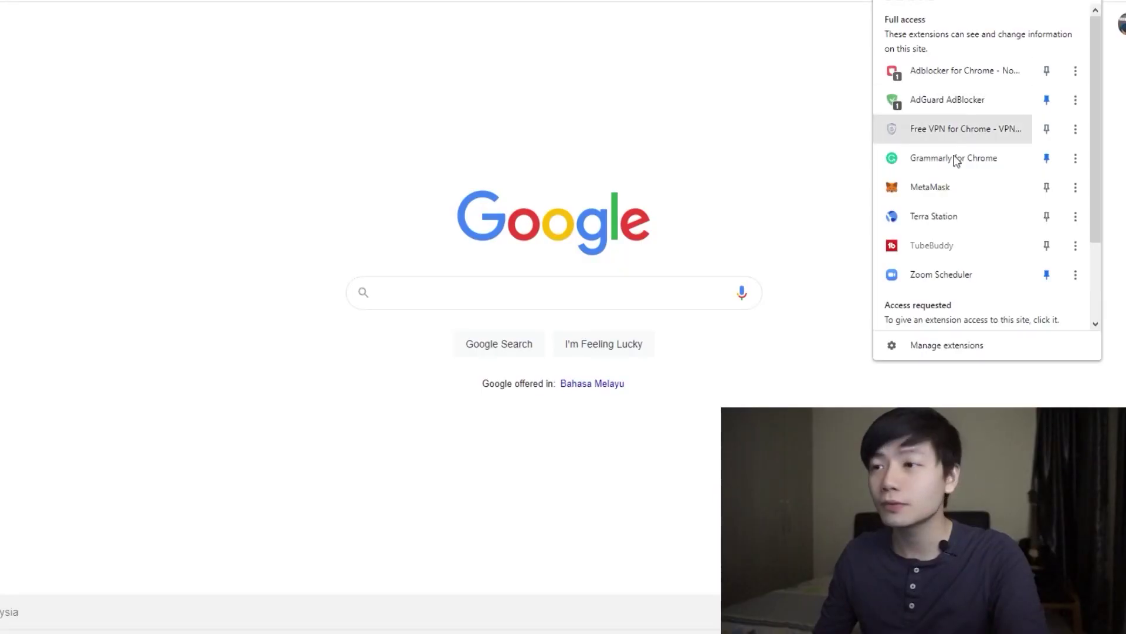
# Step: Check MetaMask's 0.0239 ETH and 0 AXS balances, then search Google for coingecko.com
pyautogui.click(932, 186)
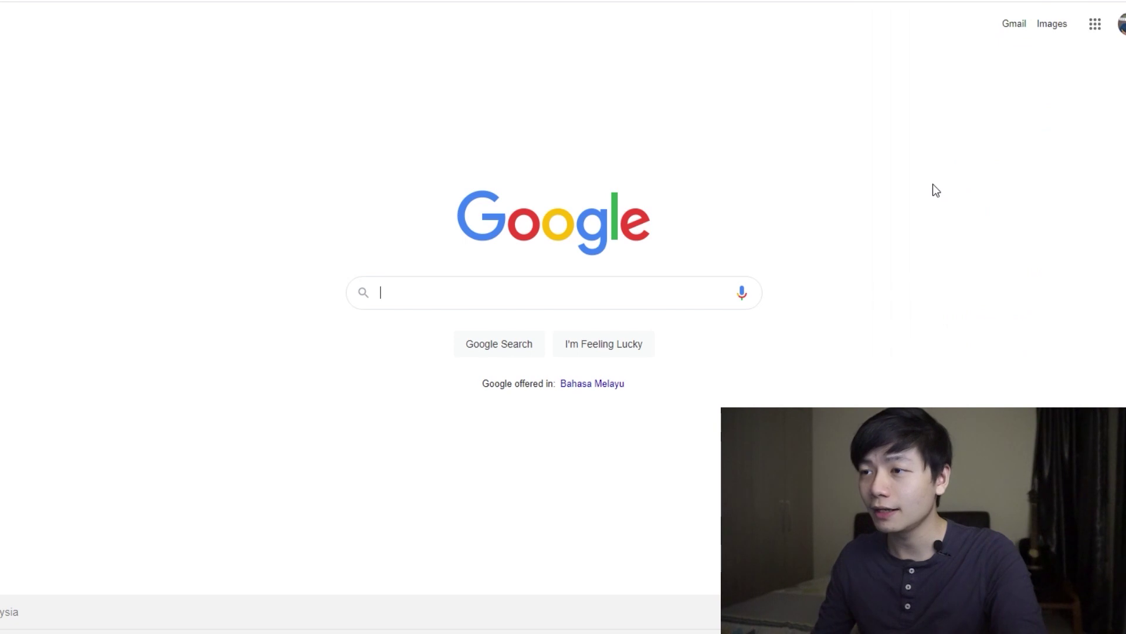
pyautogui.scroll(-1, 1003, 312)
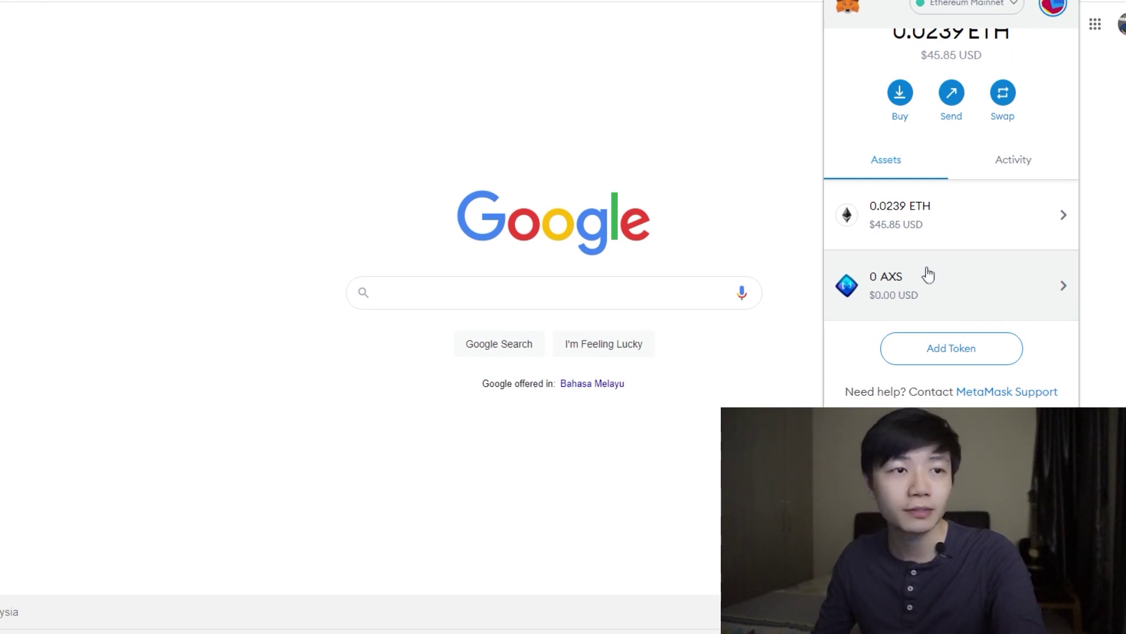
pyautogui.click(432, 293)
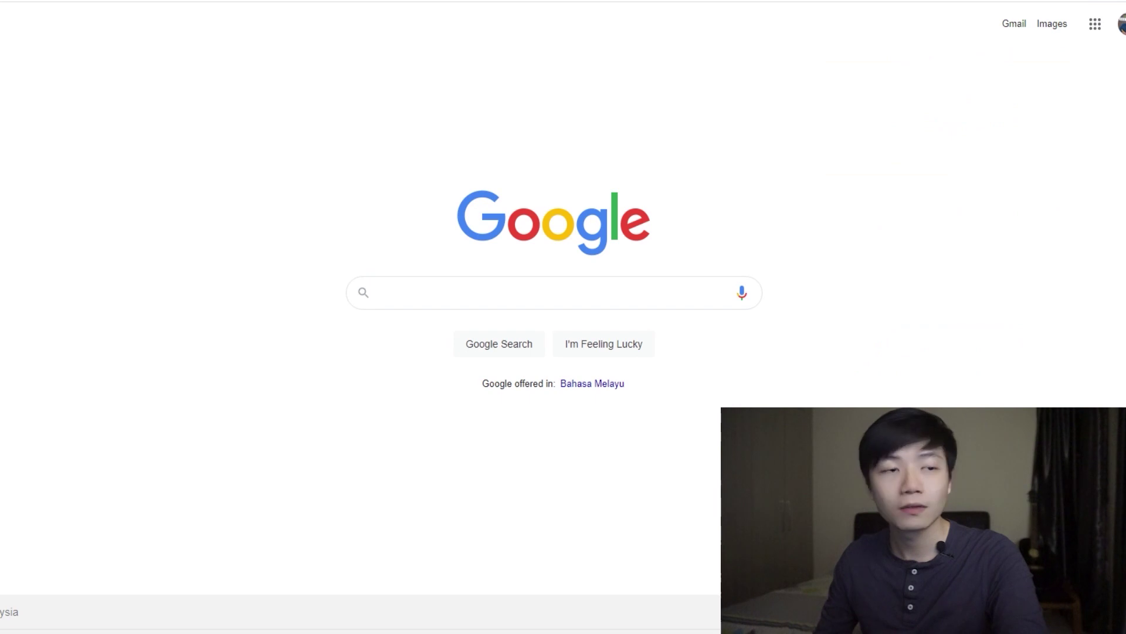
pyautogui.write('co')
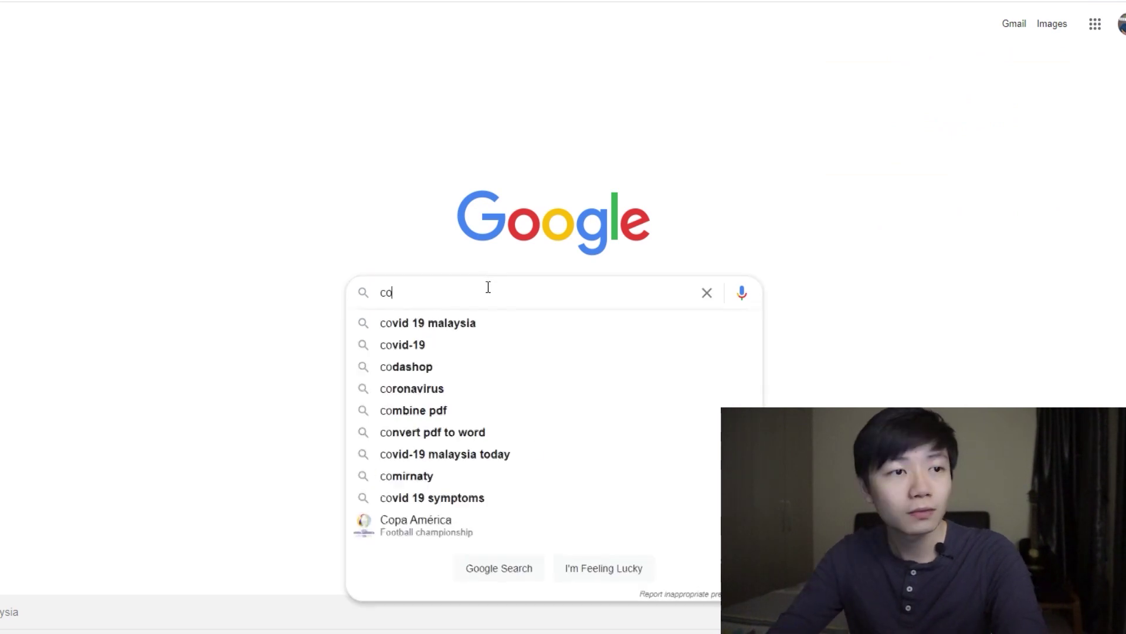
pyautogui.write('ingecko.com')
pyautogui.press('Return')
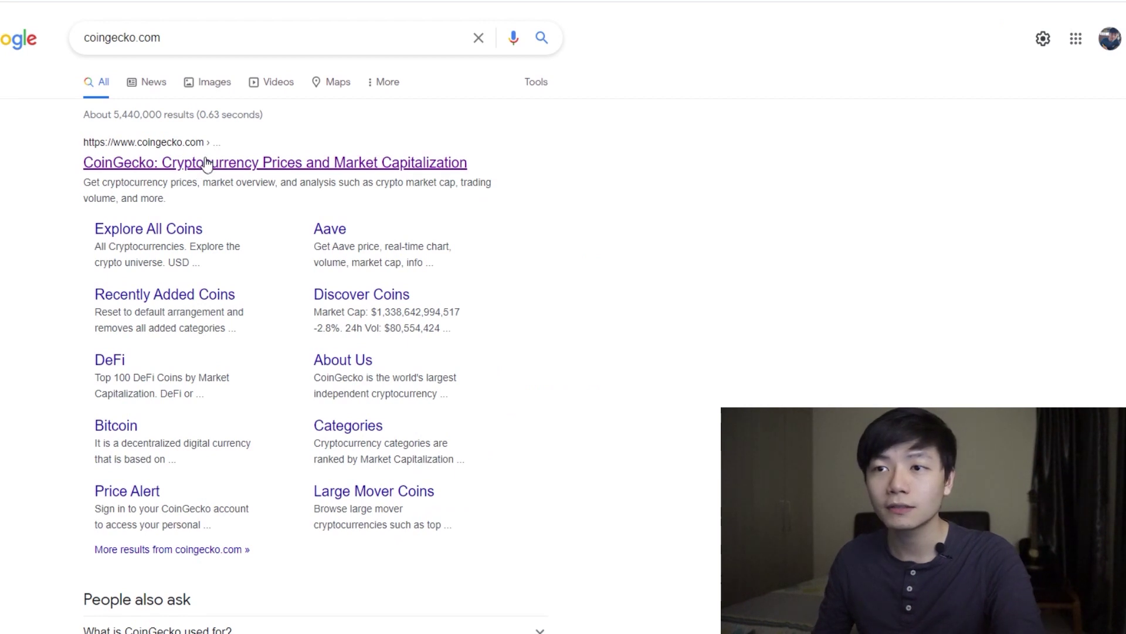
# Step: On CoinGecko, search 'slp' and open the Smooth Love Potion (SLP) coin page
pyautogui.click(207, 163)
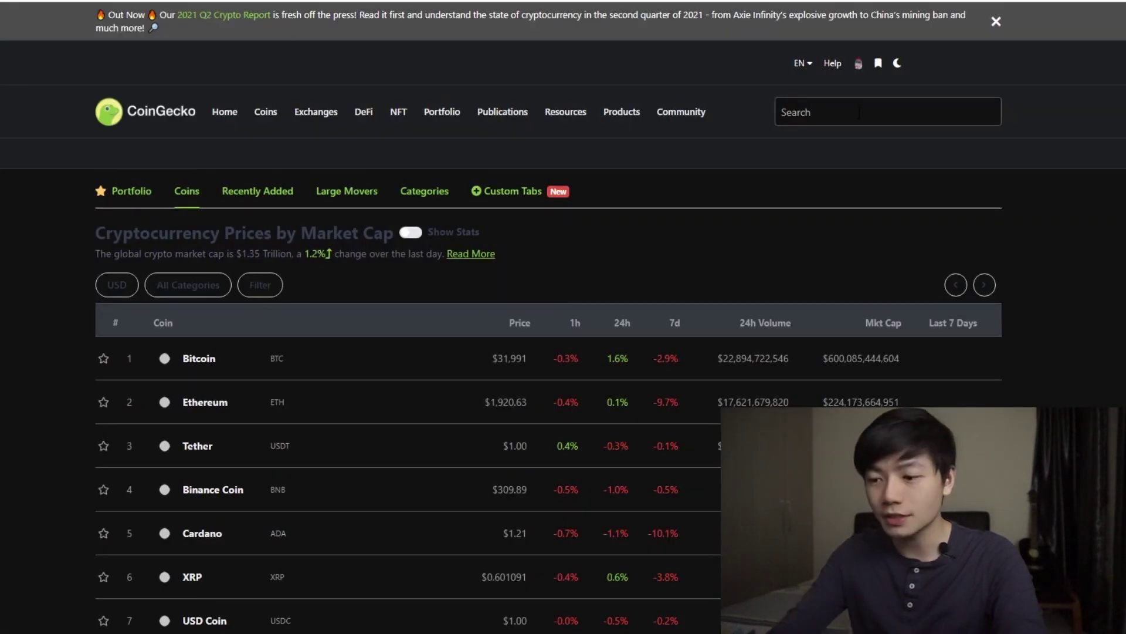
pyautogui.click(859, 112)
pyautogui.write('slp')
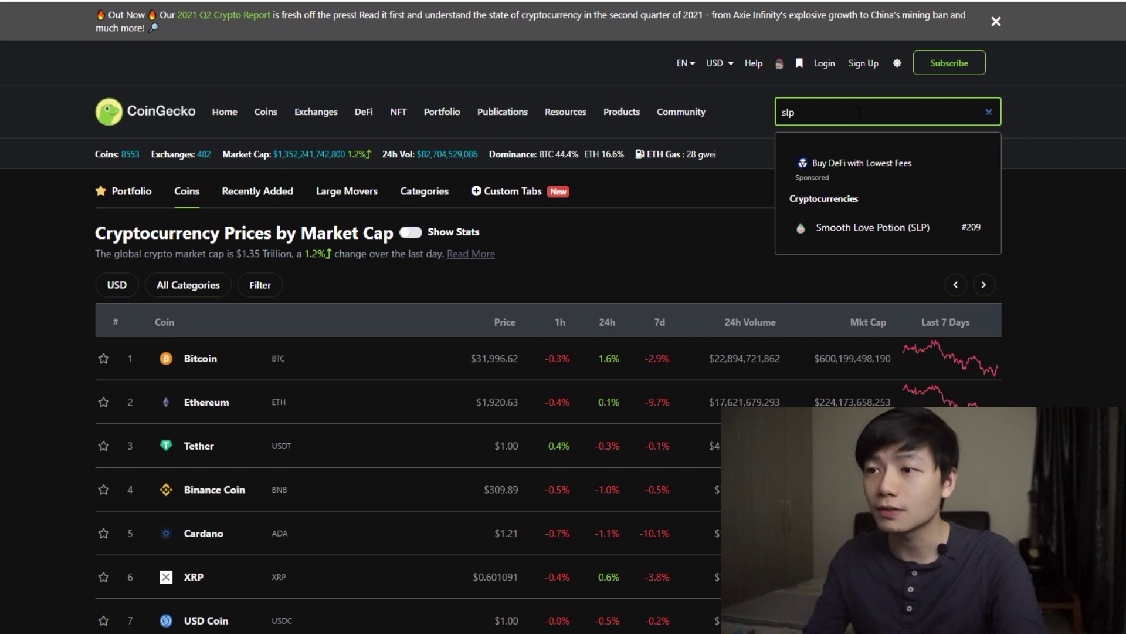
pyautogui.click(854, 228)
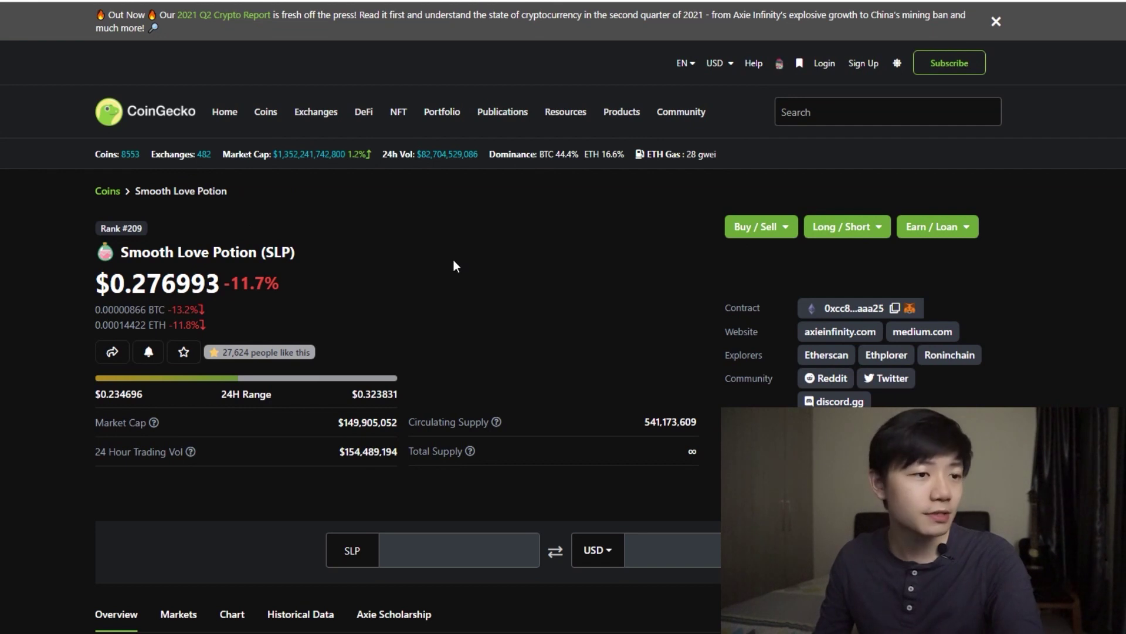
pyautogui.scroll(-5, 276, 277)
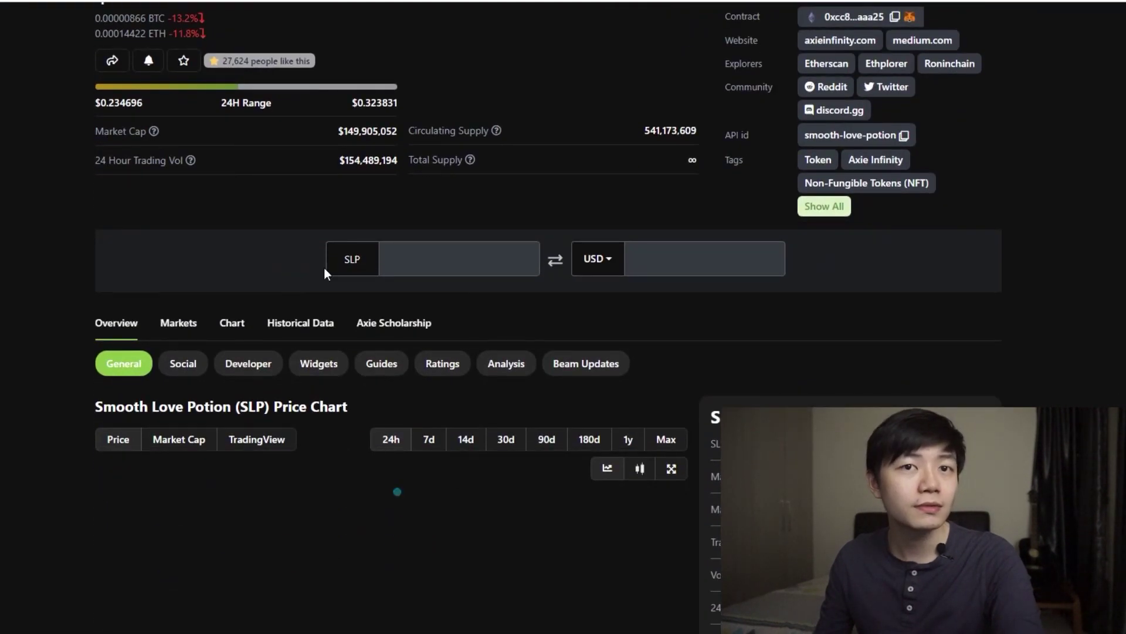
pyautogui.scroll(3, 324, 268)
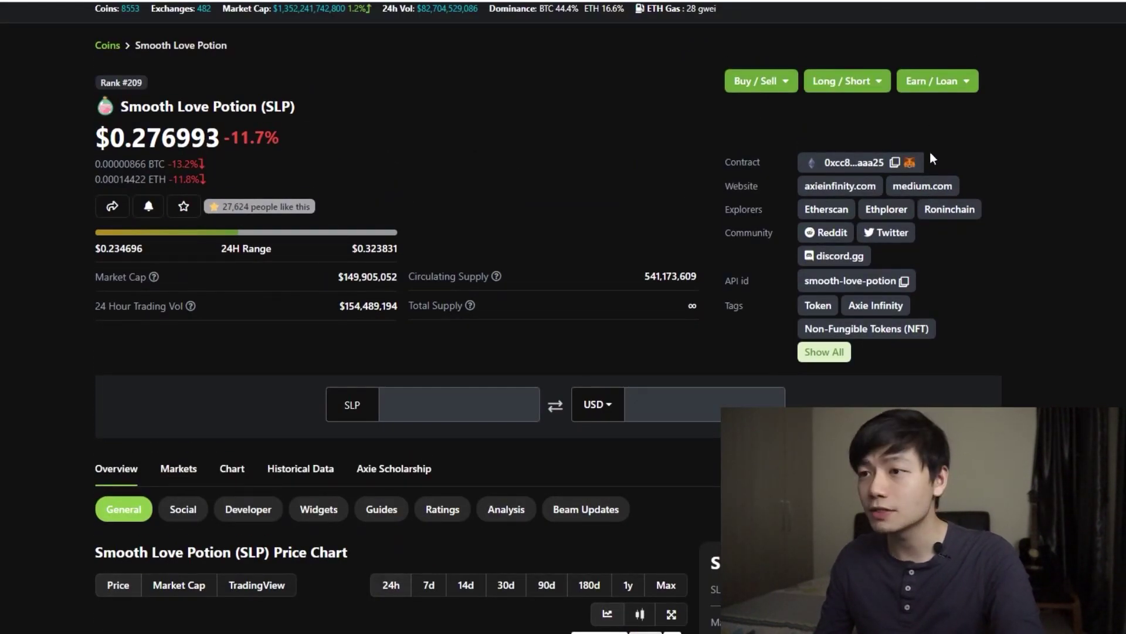
# Step: Add the SLP token to MetaMask from the coin page's contract listing
pyautogui.click(909, 164)
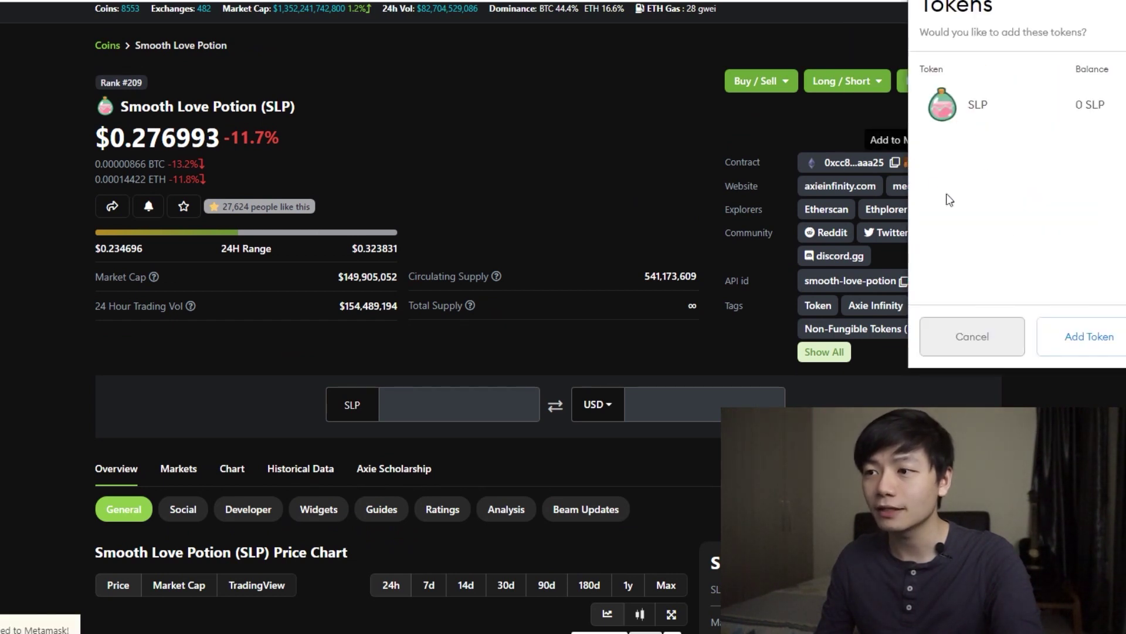
pyautogui.click(1112, 342)
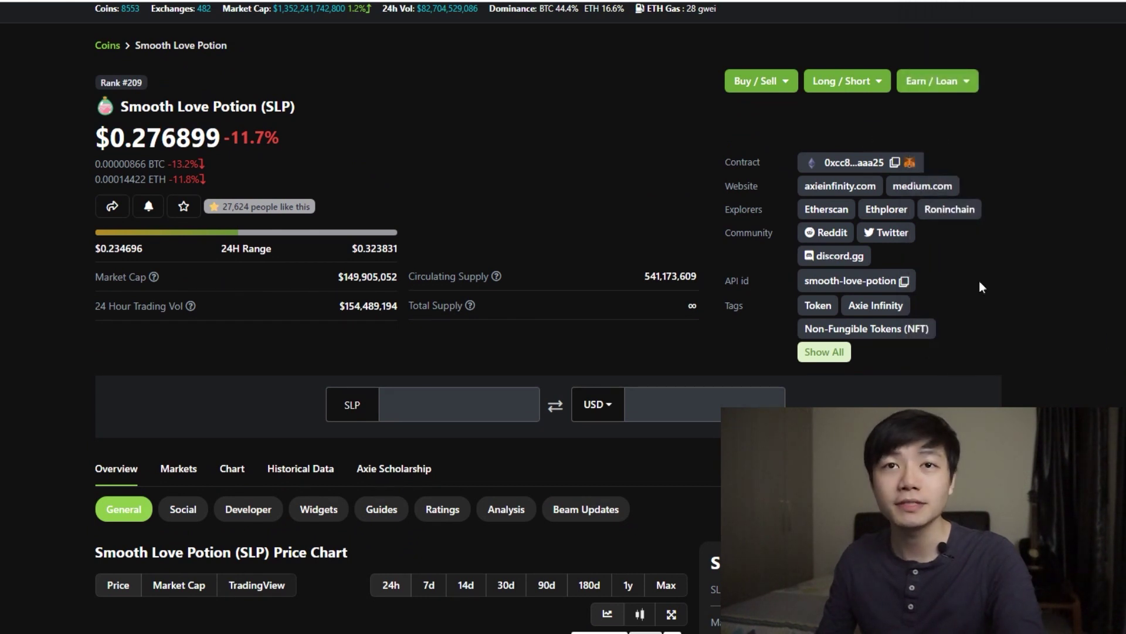
pyautogui.click(1087, 1)
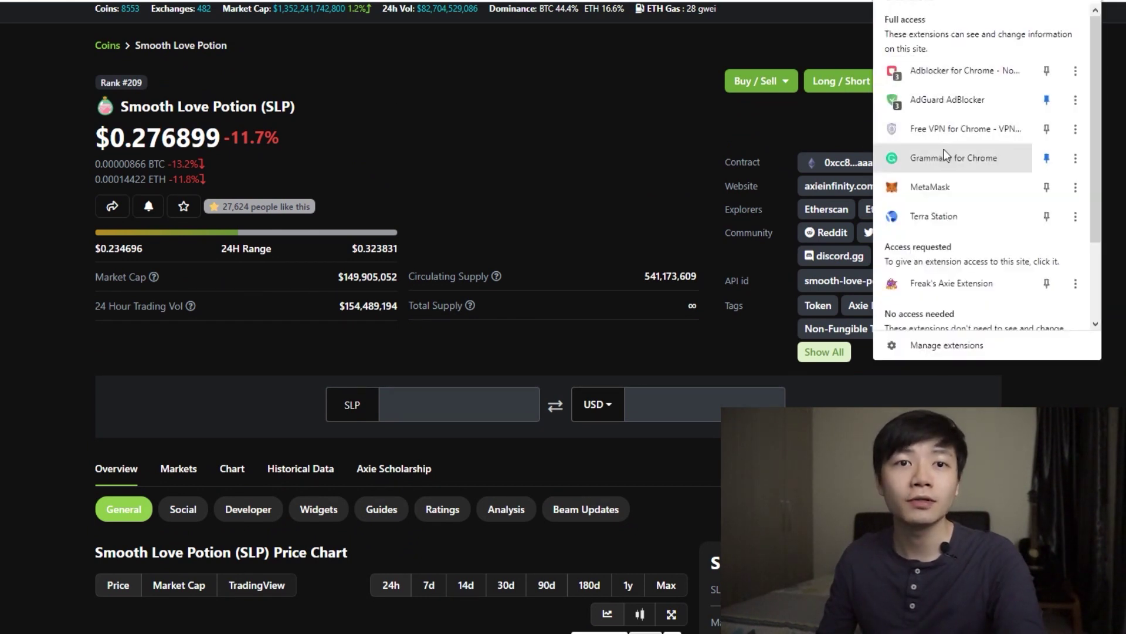
# Step: Scroll through the MetaMask wallet's asset list
pyautogui.click(930, 182)
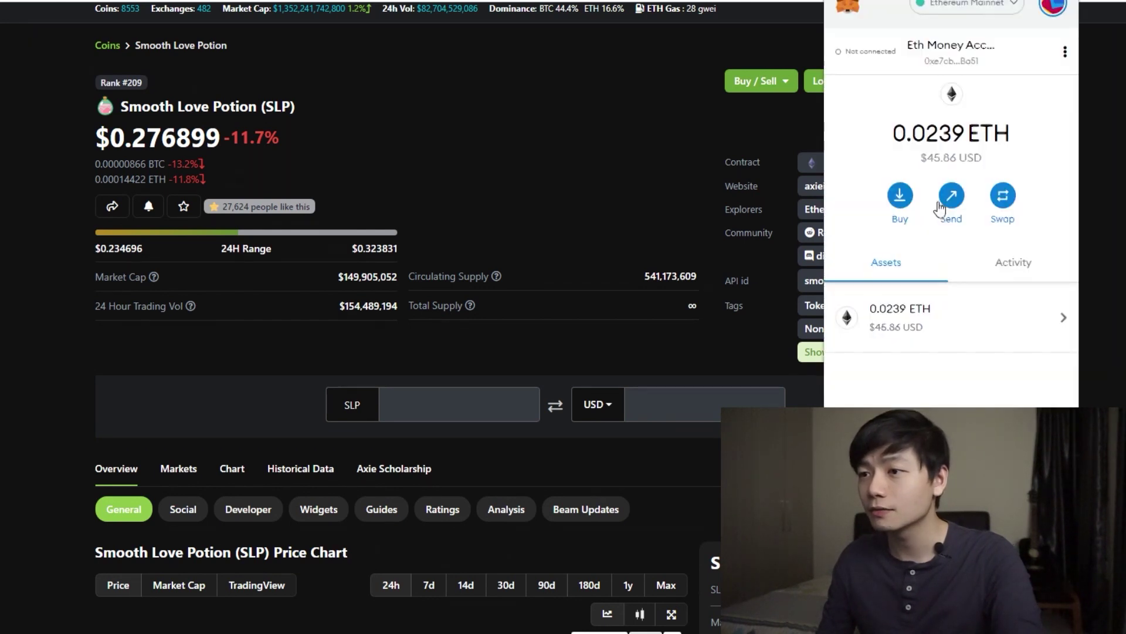
pyautogui.scroll(-3, 942, 256)
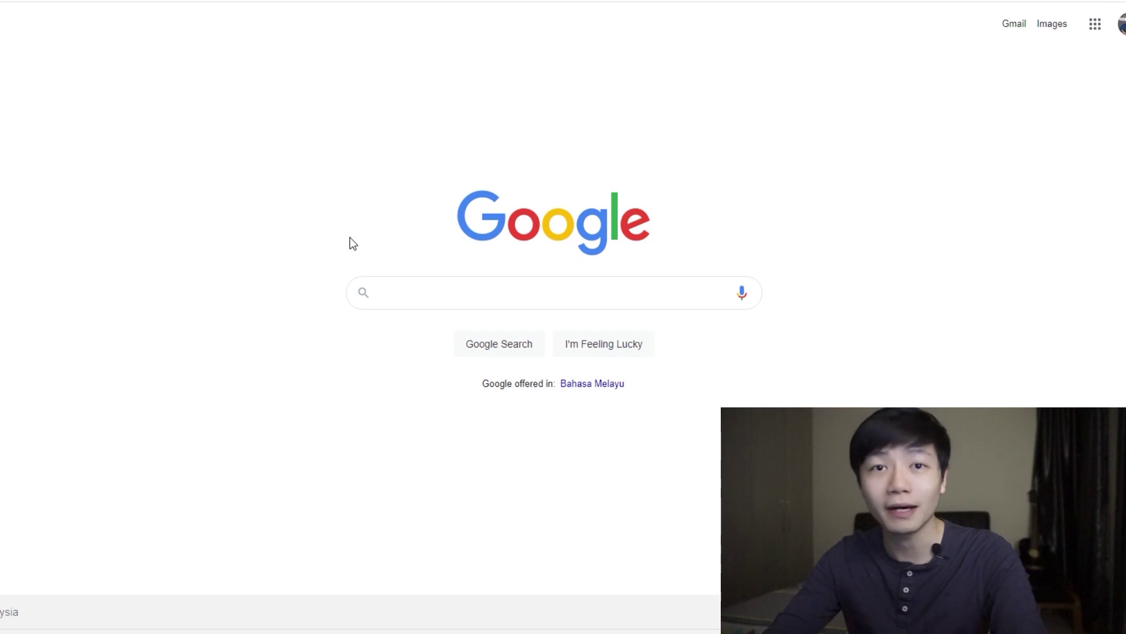
# Step: Search 'binance', open Binance, and go to Wallet Overview showing 0.00384478 BTC
pyautogui.write('binance')
pyautogui.press('Return')
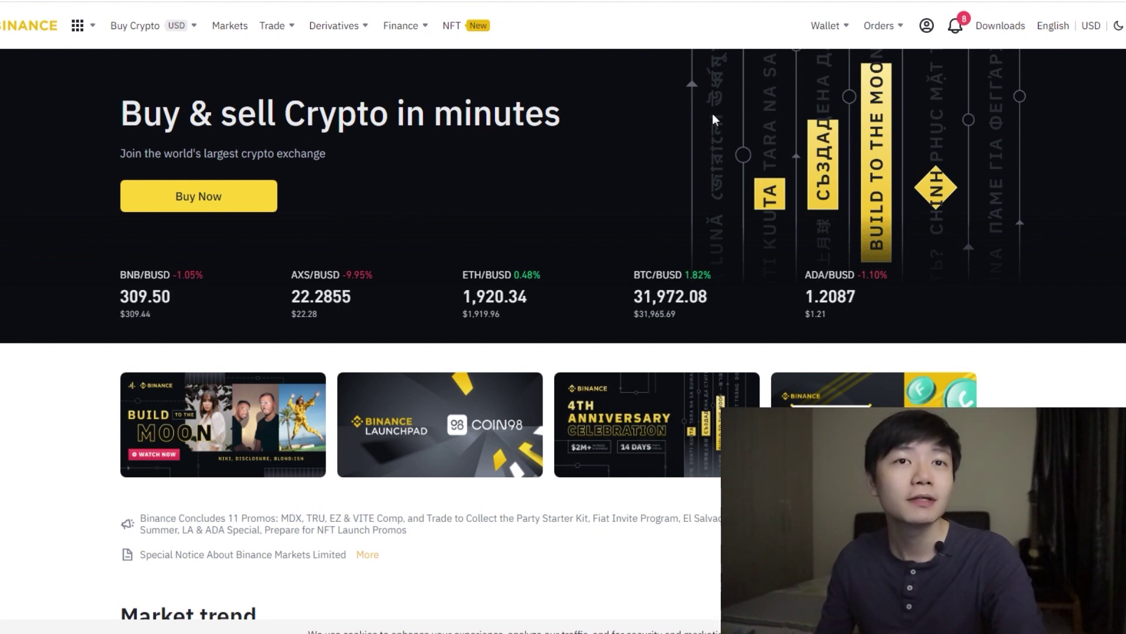
pyautogui.moveTo(840, 18)
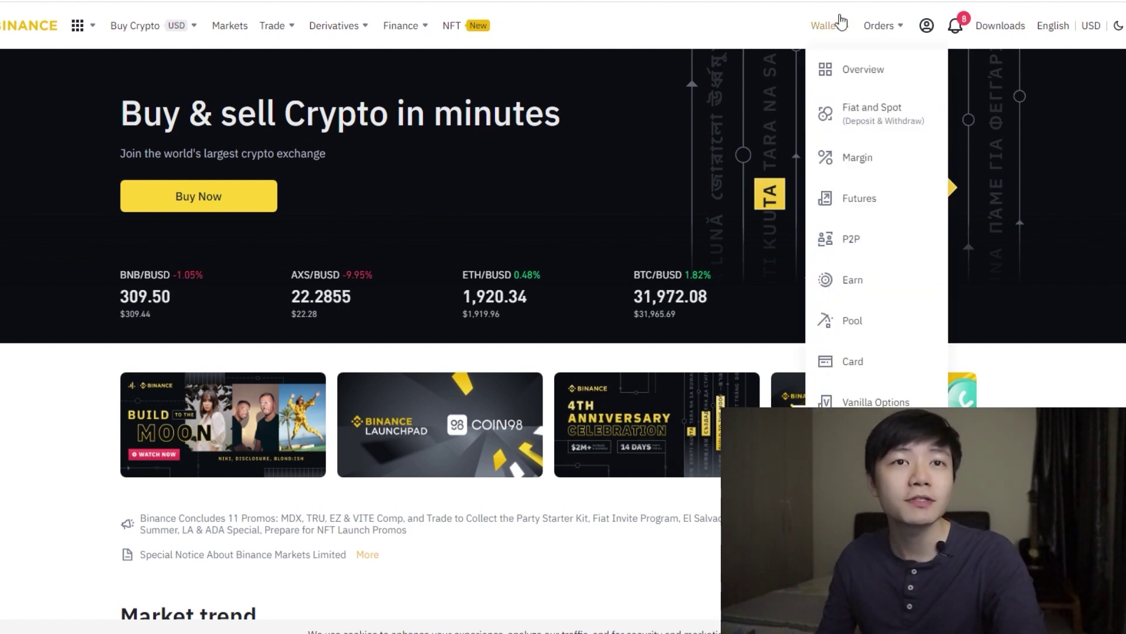
pyautogui.click(848, 86)
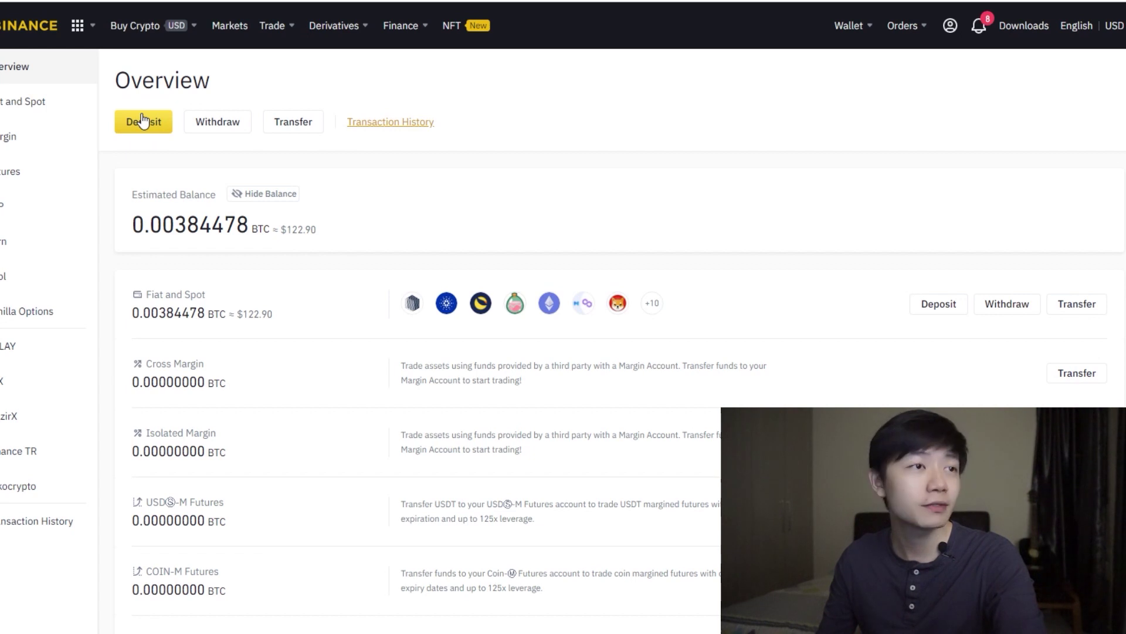
# Step: Show the Binance crypto deposit address for SLP on the ERC20 (Ethereum) network
pyautogui.click(142, 123)
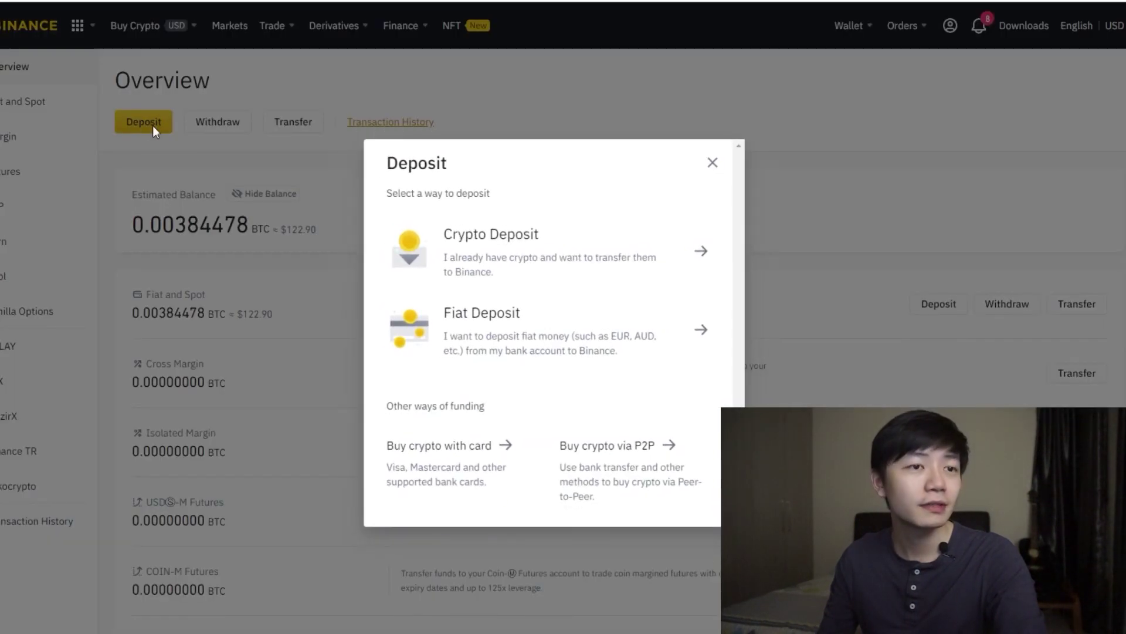
pyautogui.click(598, 258)
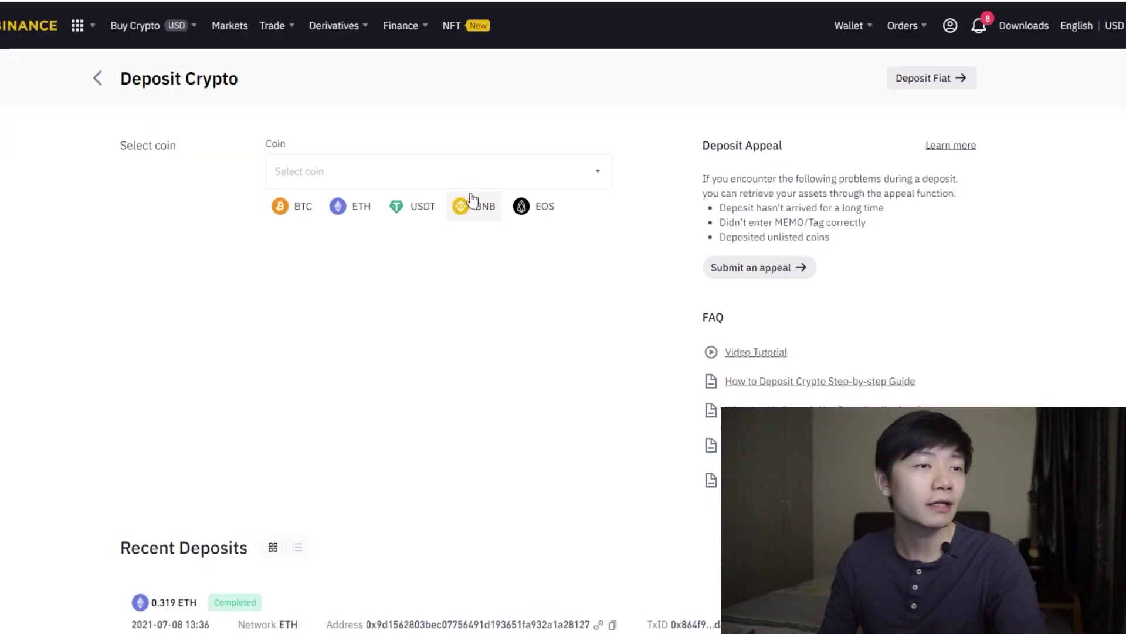
pyautogui.click(387, 177)
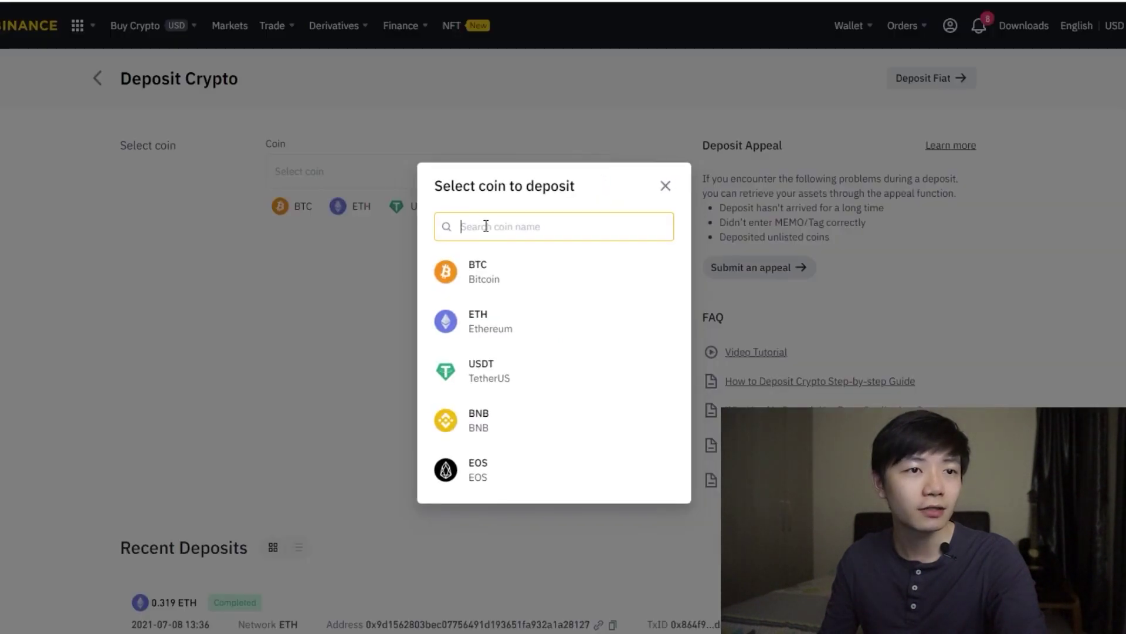
pyautogui.write('slp')
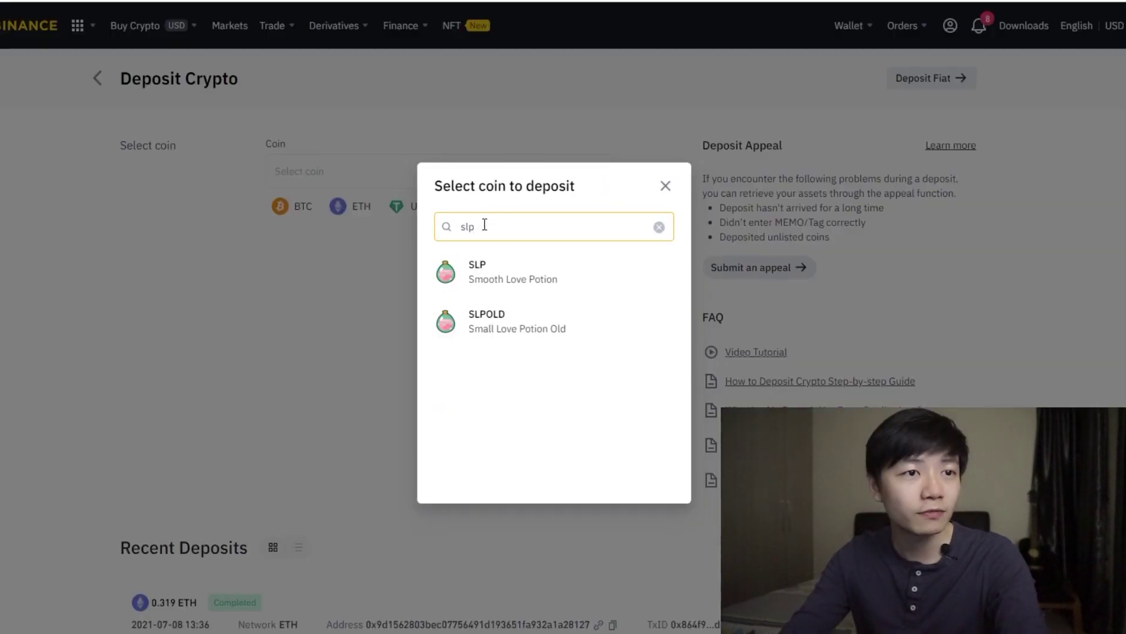
pyautogui.click(508, 271)
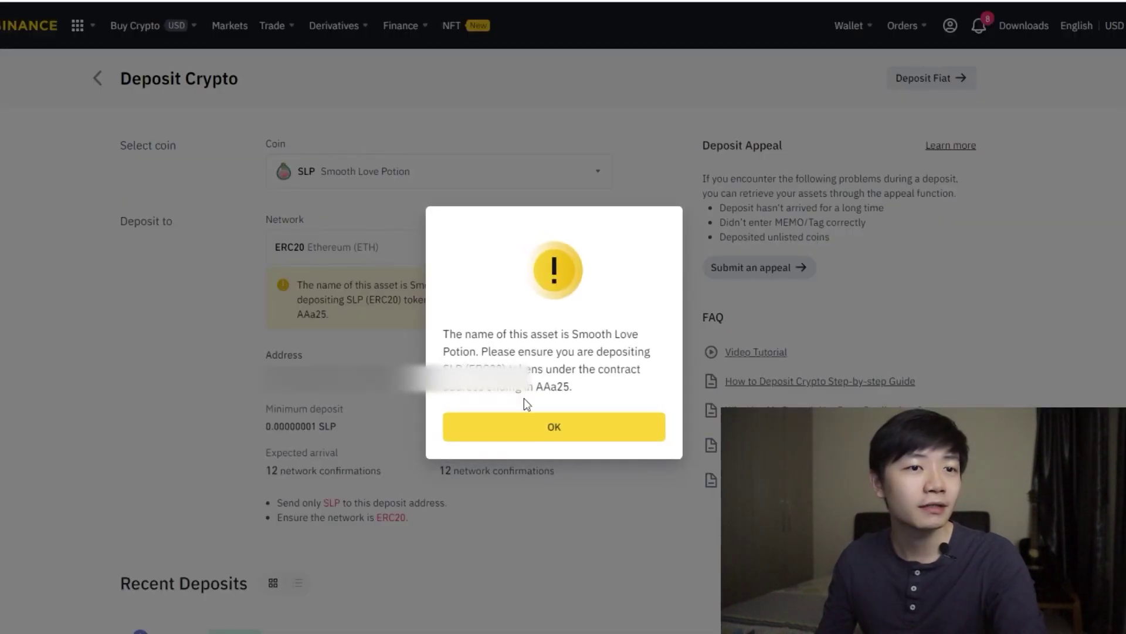
pyautogui.click(525, 424)
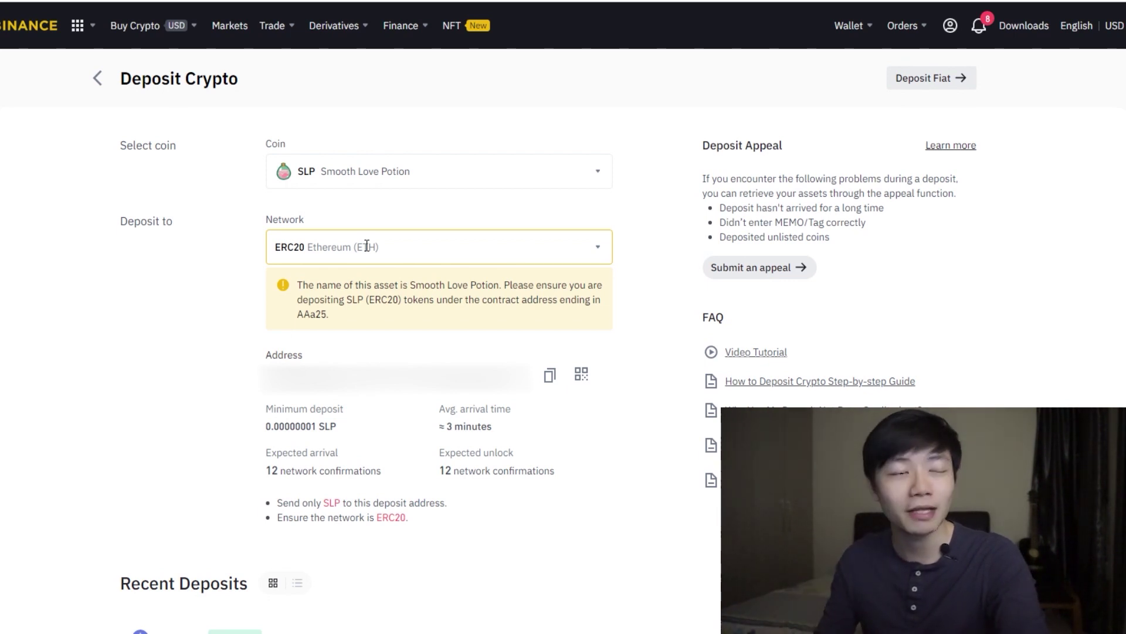
pyautogui.scroll(-2, 347, 261)
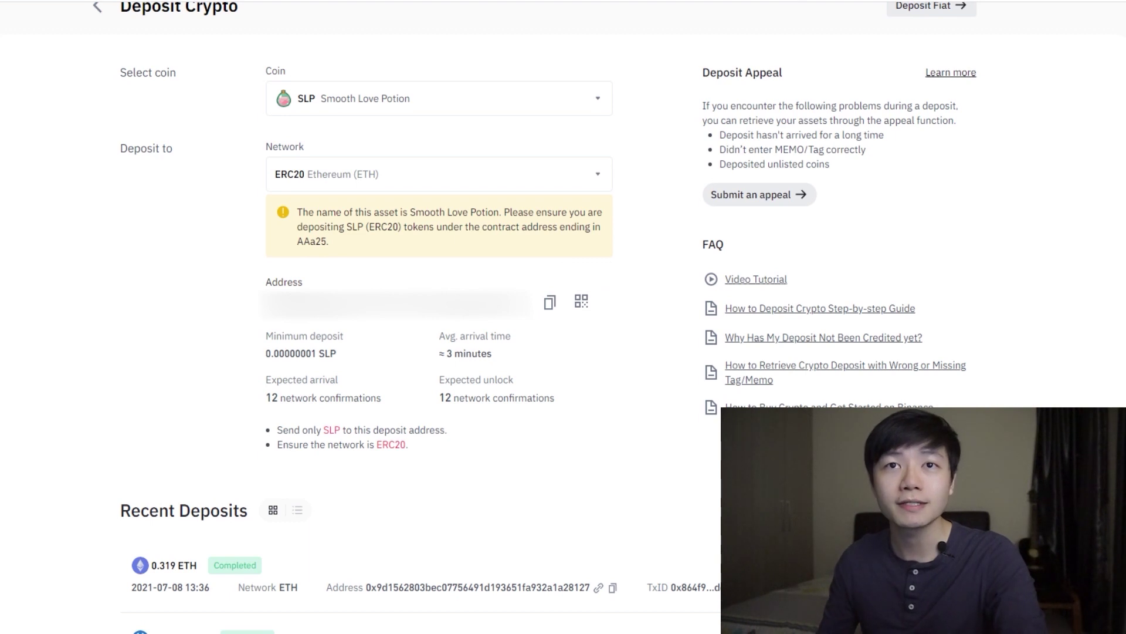
# Step: Start a MetaMask send with the Binance SLP deposit address pasted as recipient
pyautogui.click(1090, 1)
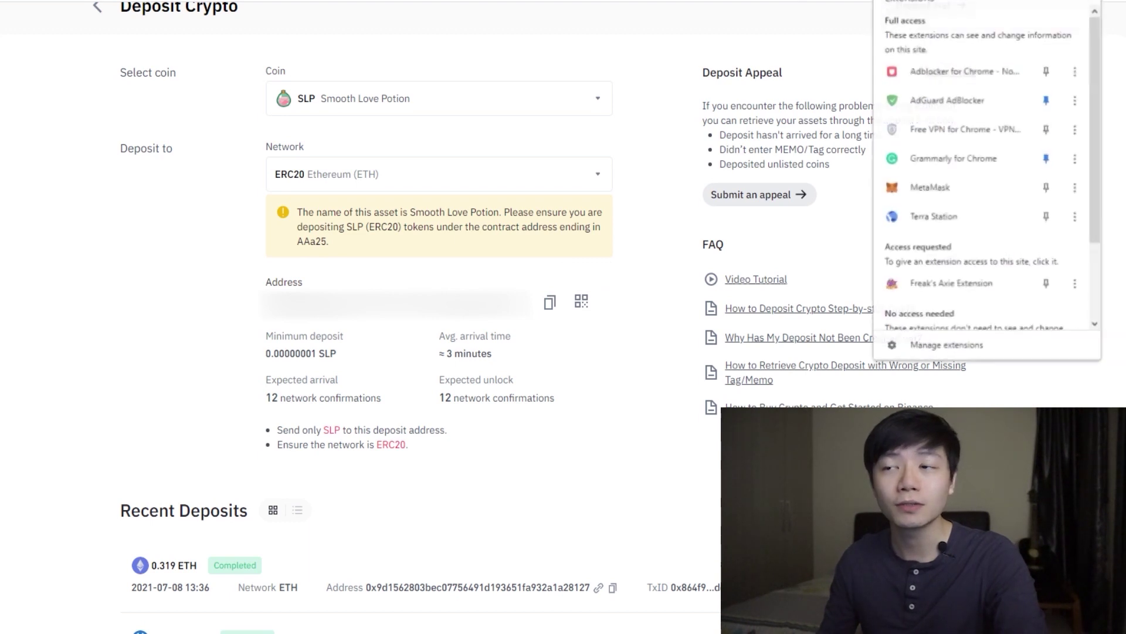
pyautogui.click(1007, 194)
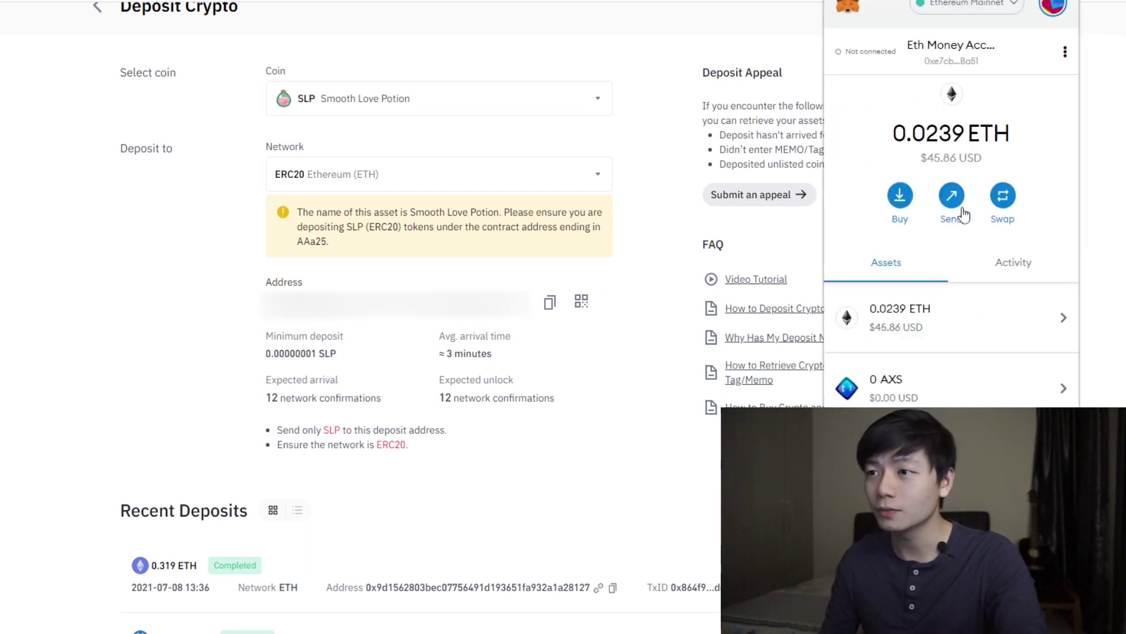
pyautogui.click(953, 199)
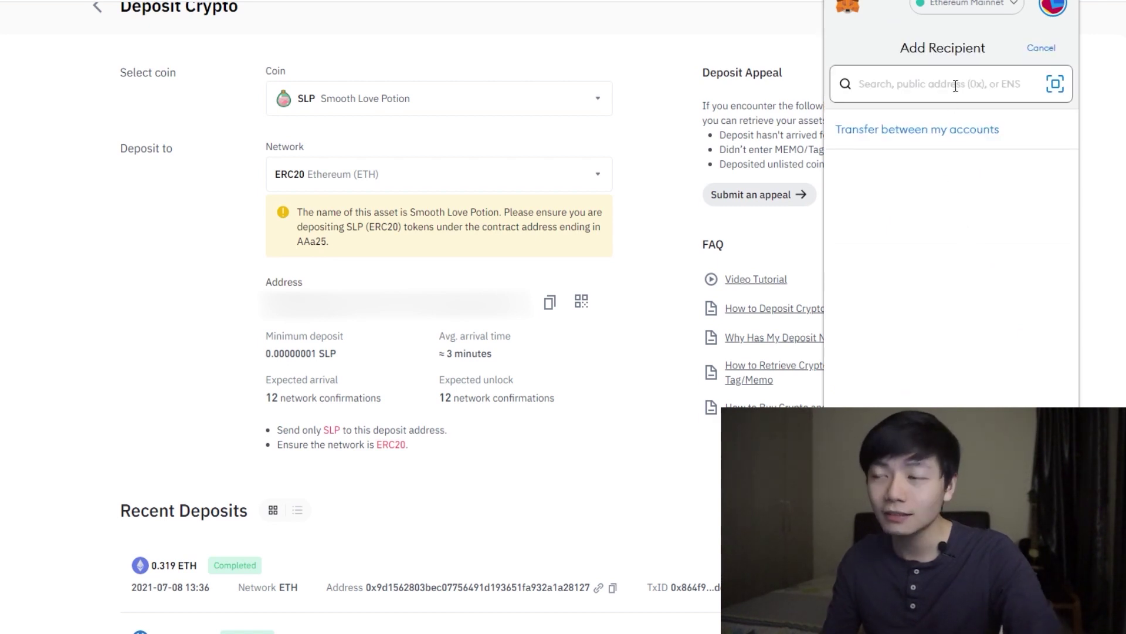
pyautogui.write('0x9d1562803bec07756491d193651fa932a1a28127')
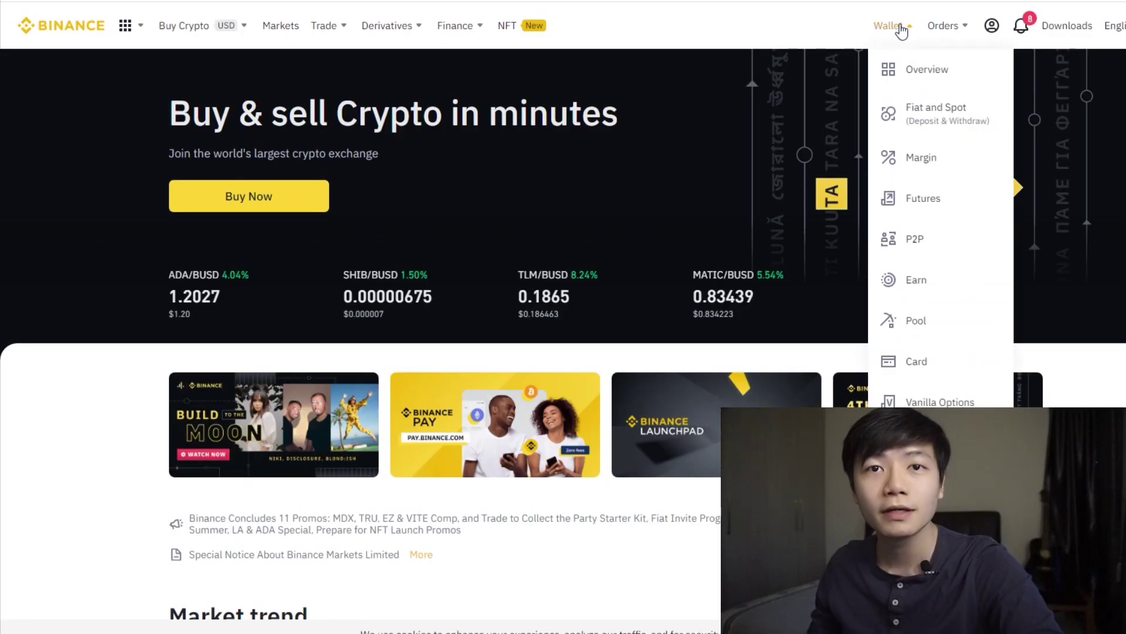
# Step: Open the Fiat and Spot wallet and find the SLP row showing 1.36 SLP
pyautogui.click(909, 112)
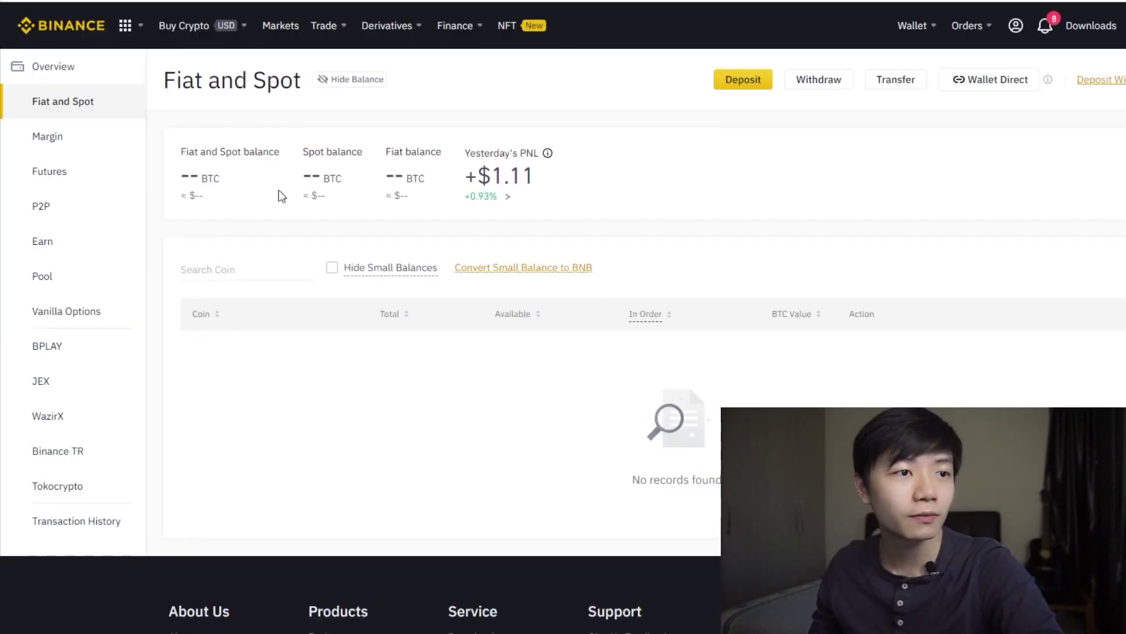
pyautogui.scroll(-7, 348, 179)
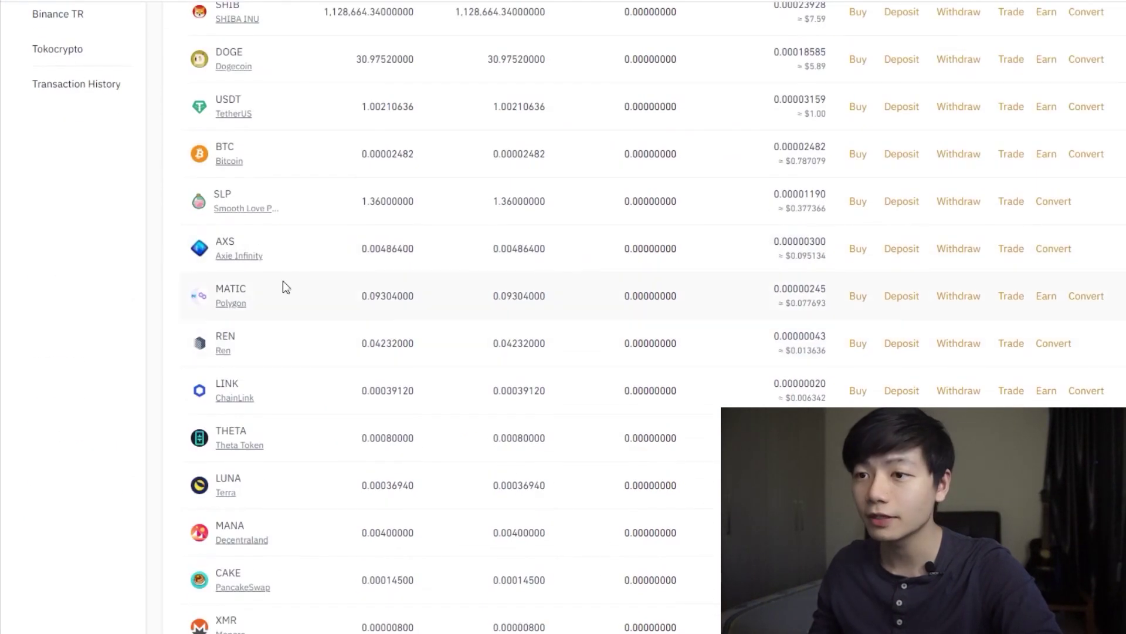
pyautogui.scroll(-4, 273, 311)
pyautogui.scroll(-3, 271, 346)
pyautogui.scroll(12, 272, 352)
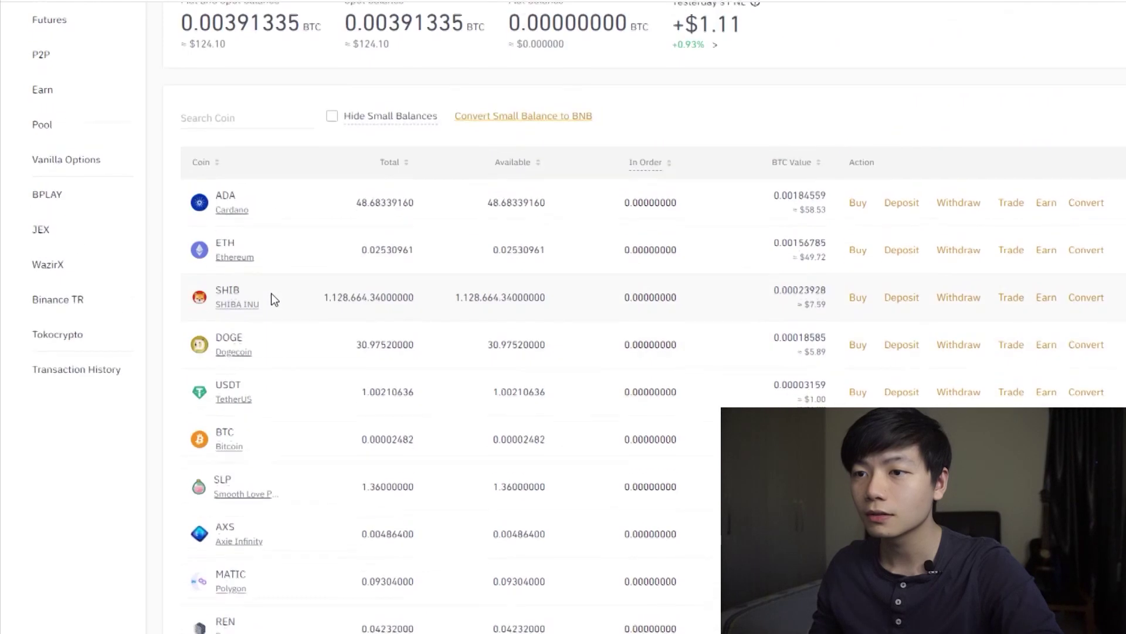
pyautogui.scroll(-2, 270, 305)
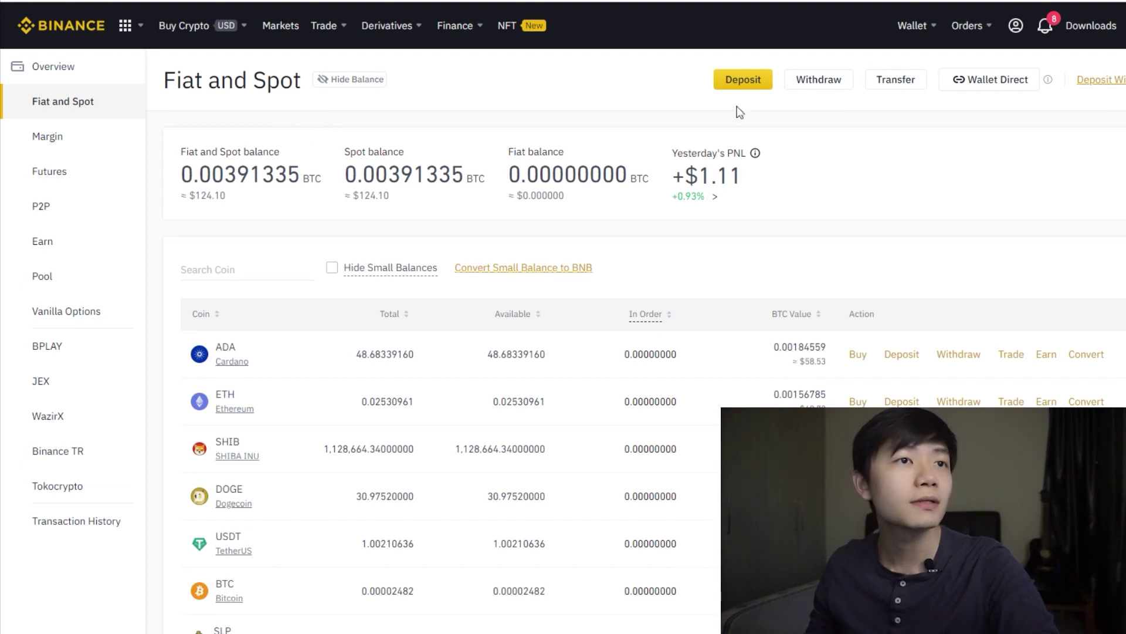
# Step: Filter Markets to FIAT pairs, search 'slp', and open the SLP/USDT pair priced near 0.2769
pyautogui.click(282, 25)
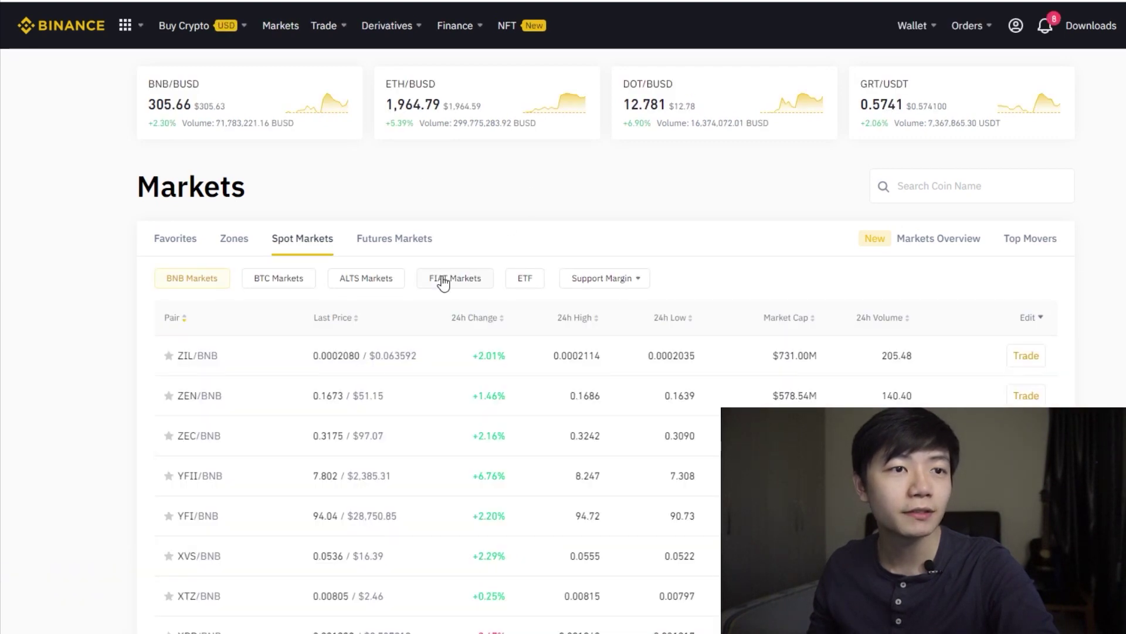
pyautogui.click(443, 283)
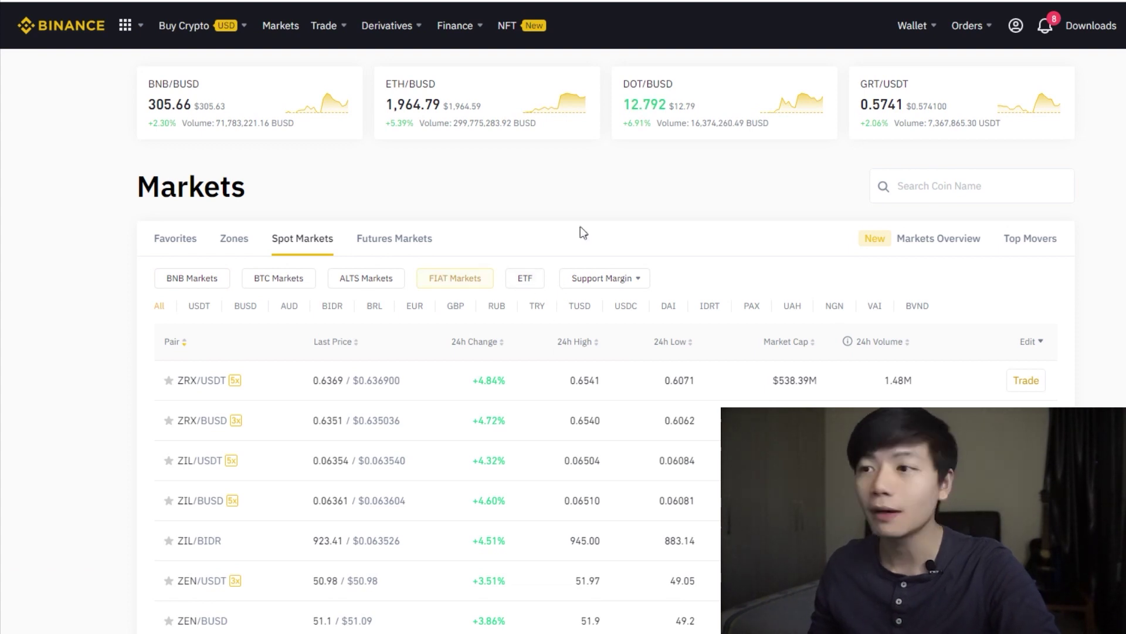
pyautogui.scroll(-2, 578, 213)
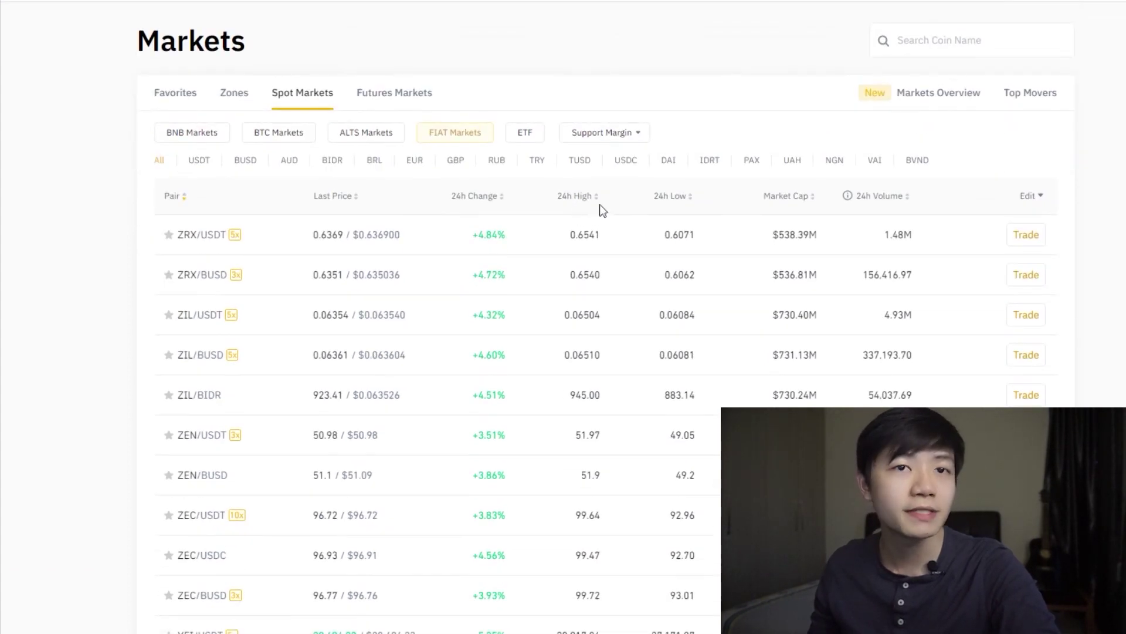
pyautogui.click(1020, 37)
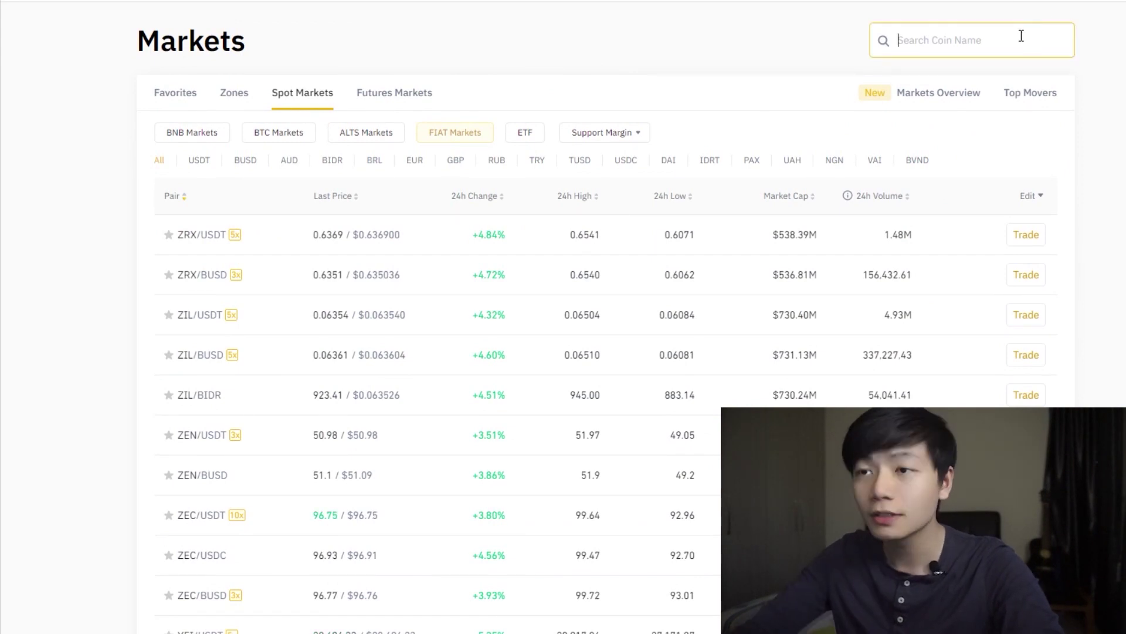
pyautogui.write('slp')
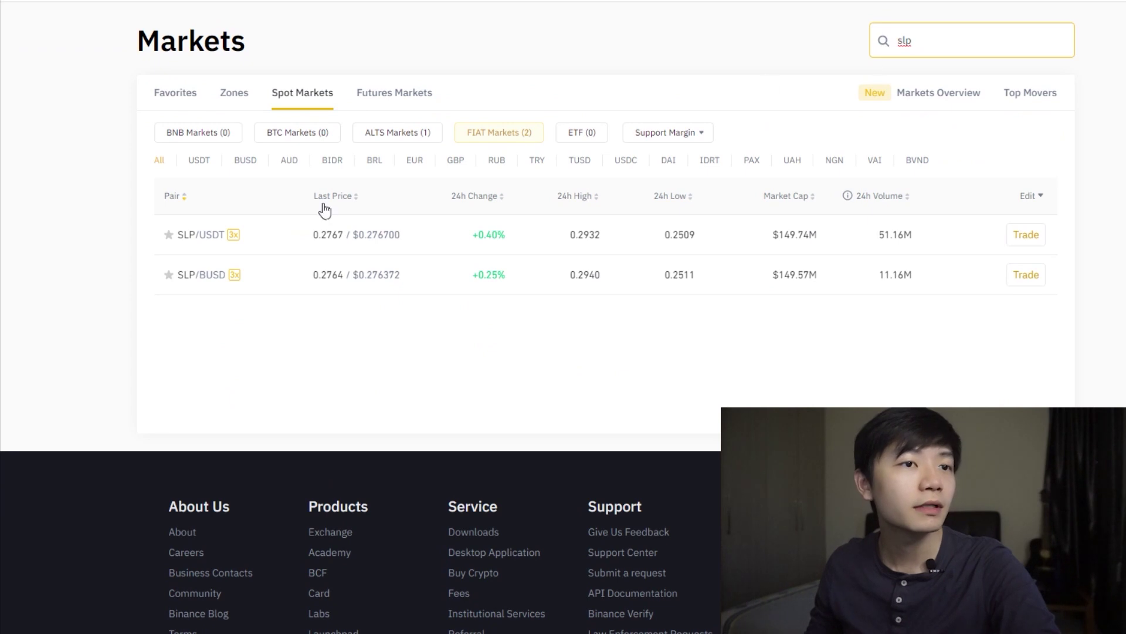
pyautogui.click(322, 236)
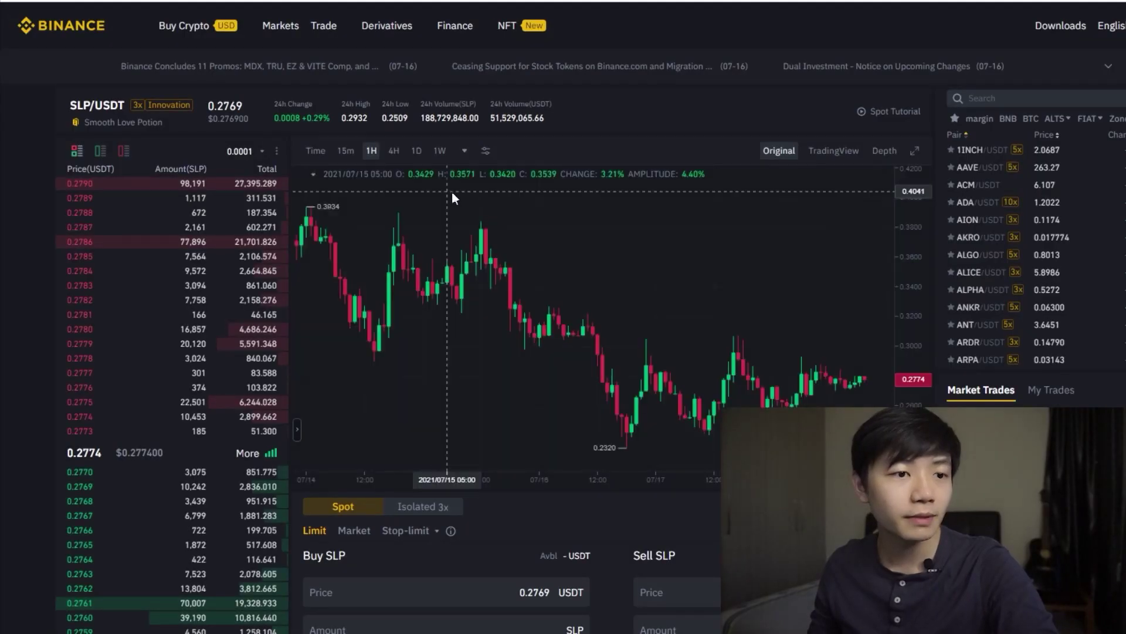
# Step: Enter a limit sell of 500 SLP at 0.2769 USDT, totalling 138.45 USDT
pyautogui.scroll(-5, 492, 521)
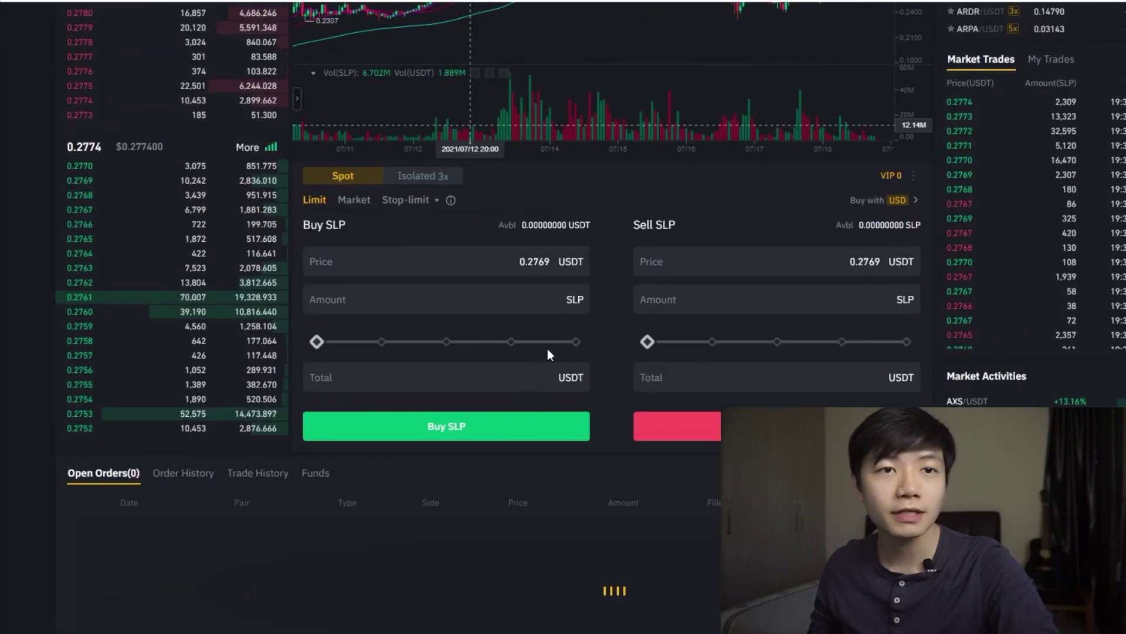
pyautogui.click(642, 266)
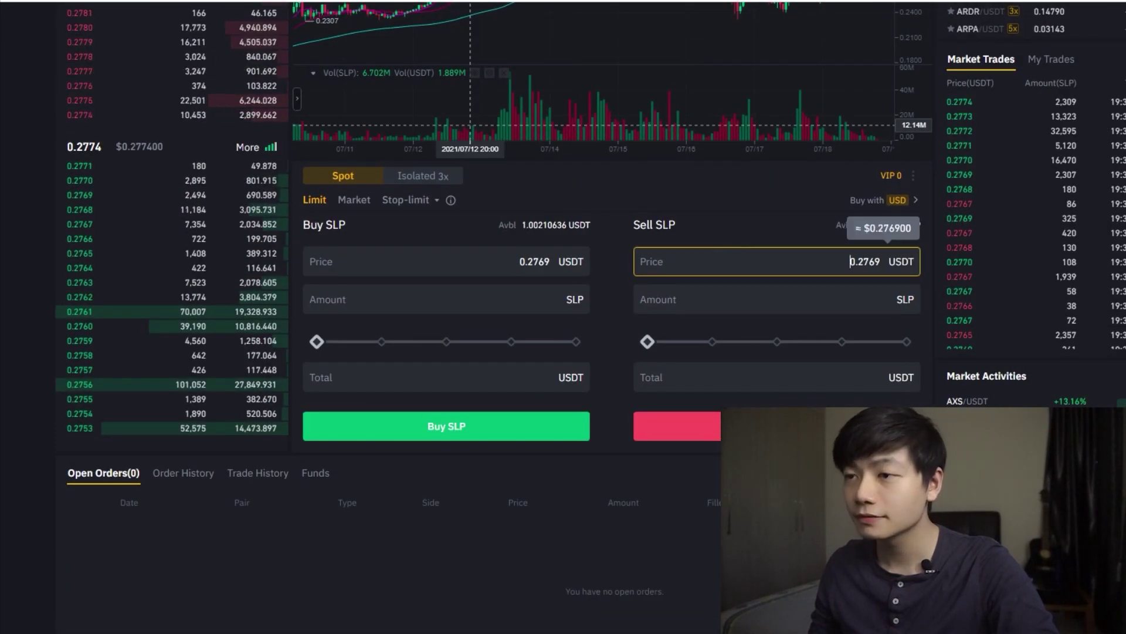
pyautogui.click(801, 265)
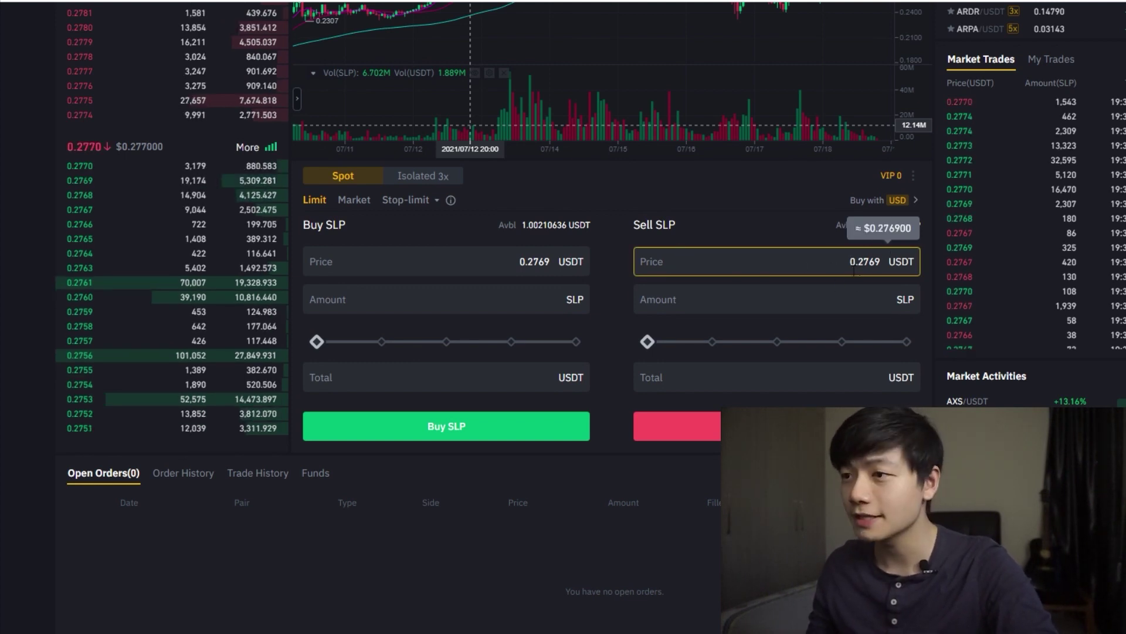
pyautogui.click(766, 304)
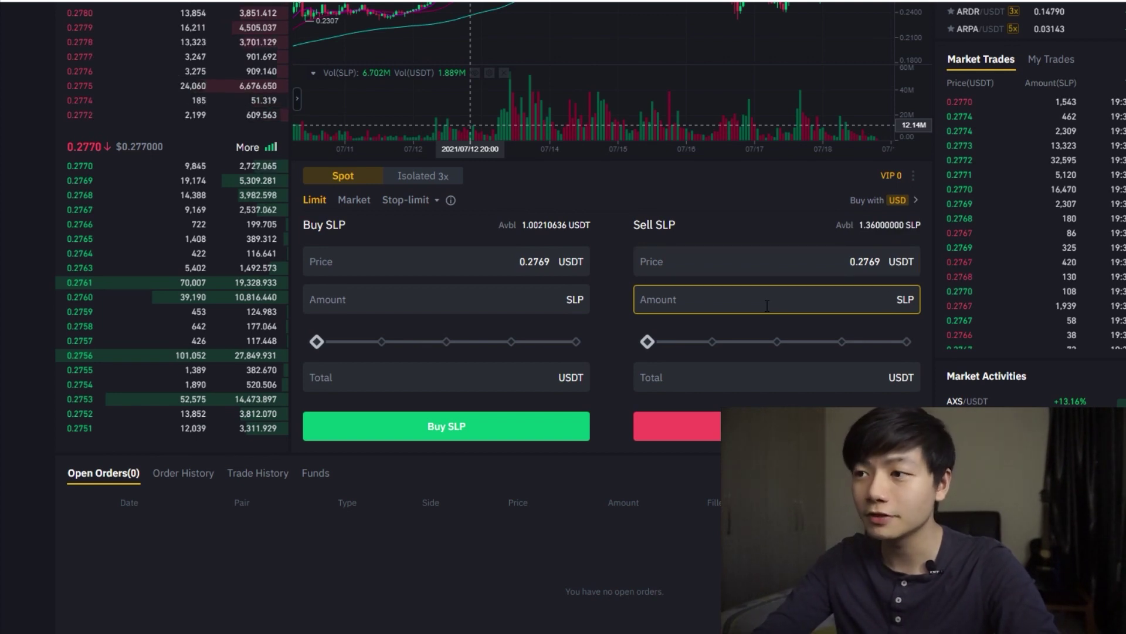
pyautogui.write('500')
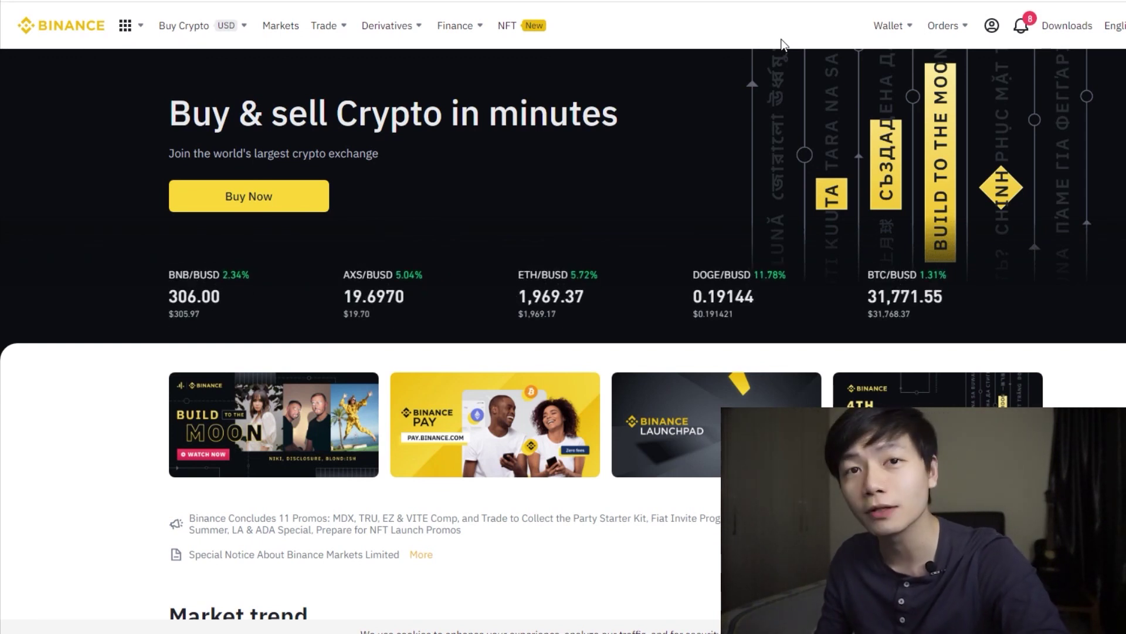
# Step: Go through Wallet Overview to the Fiat and Spot balances, now showing 0.00391391 BTC
pyautogui.moveTo(911, 27)
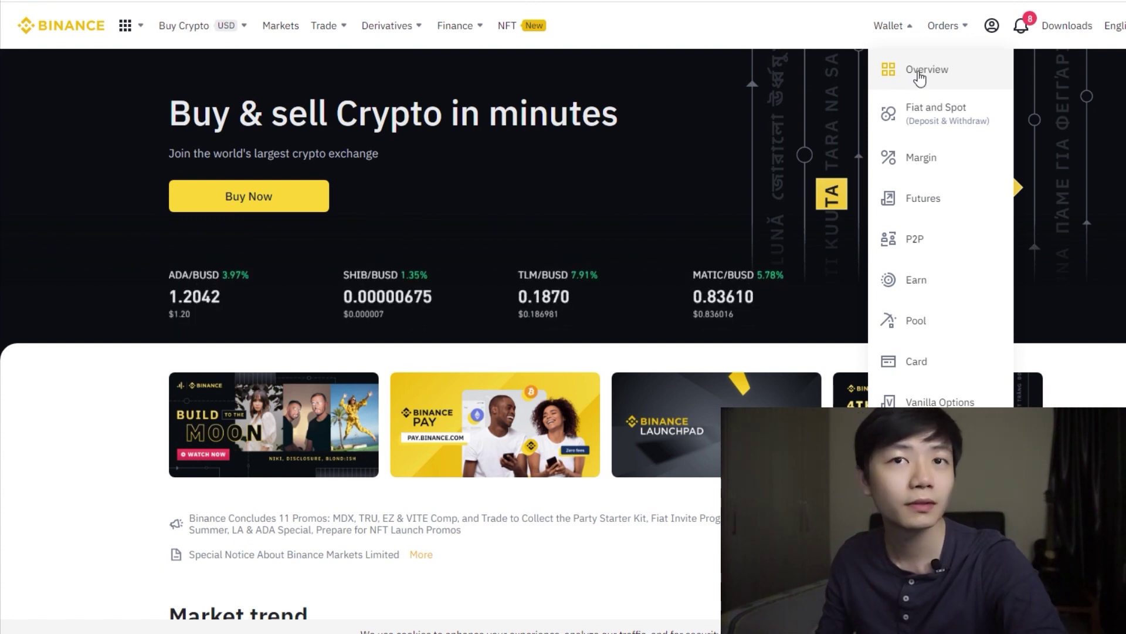
pyautogui.click(919, 75)
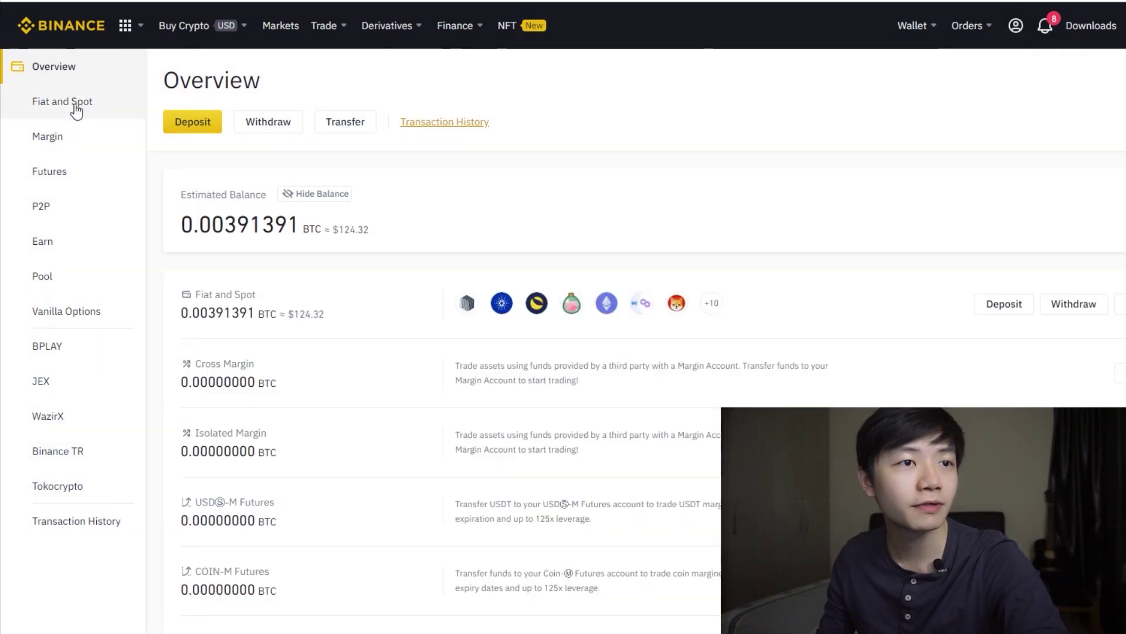
pyautogui.click(76, 109)
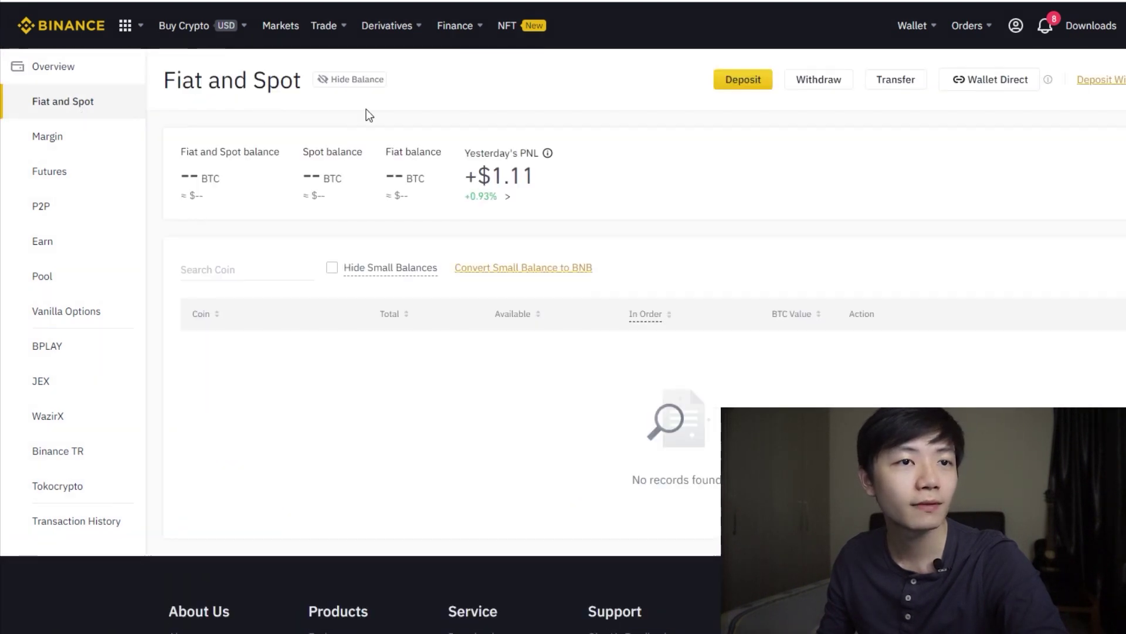
pyautogui.scroll(-5, 246, 387)
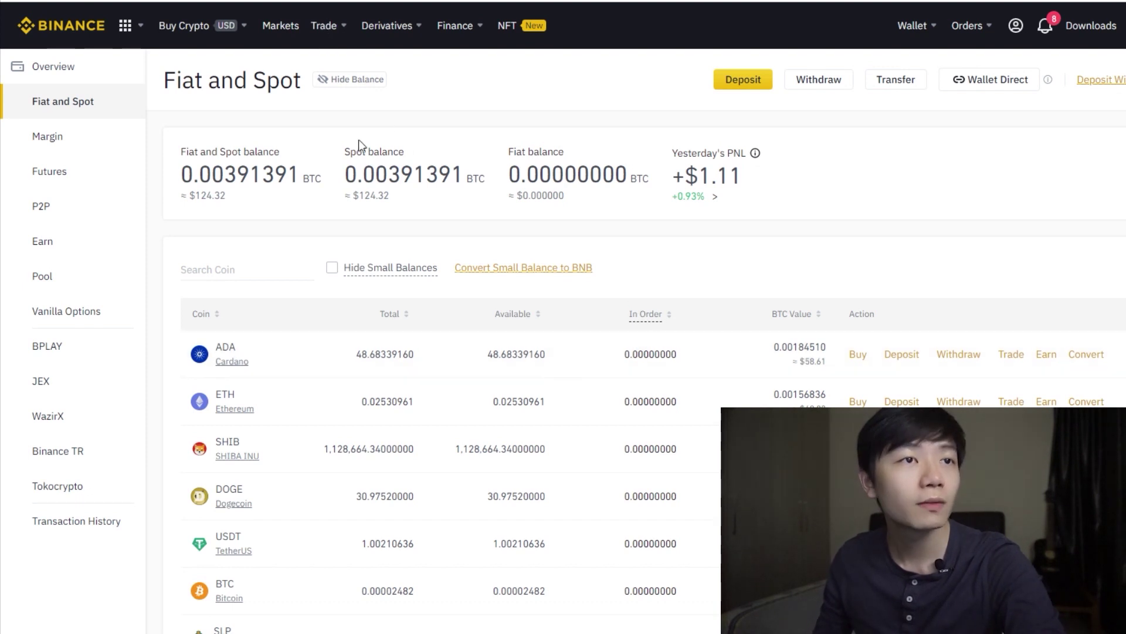
pyautogui.moveTo(342, 25)
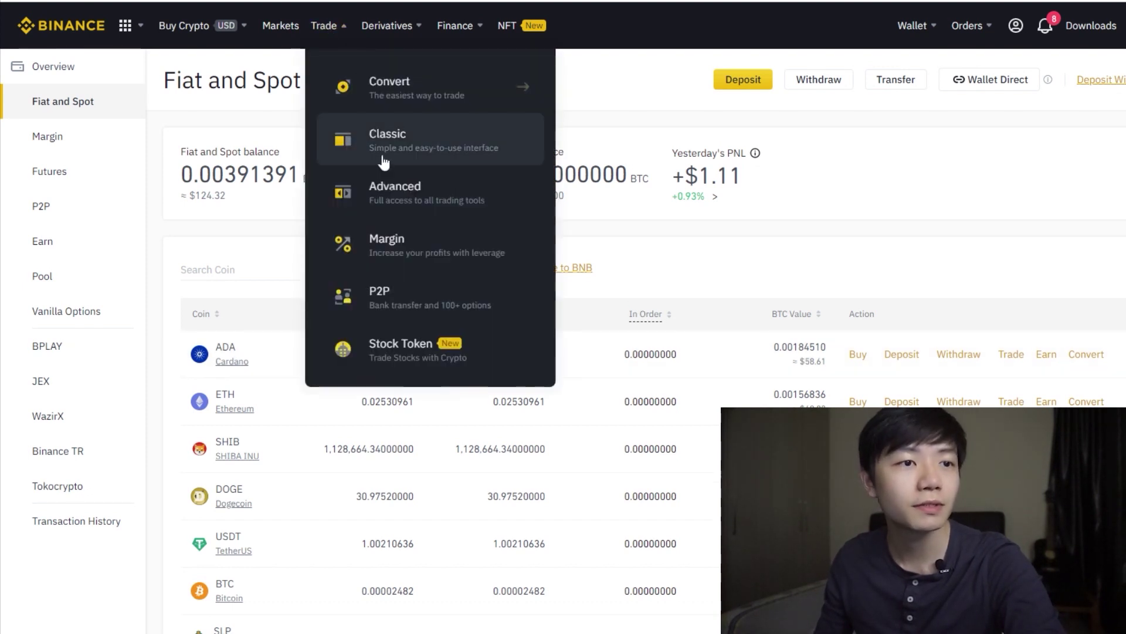
# Step: Show P2P Sell offers for USDT paid in MYR
pyautogui.click(415, 305)
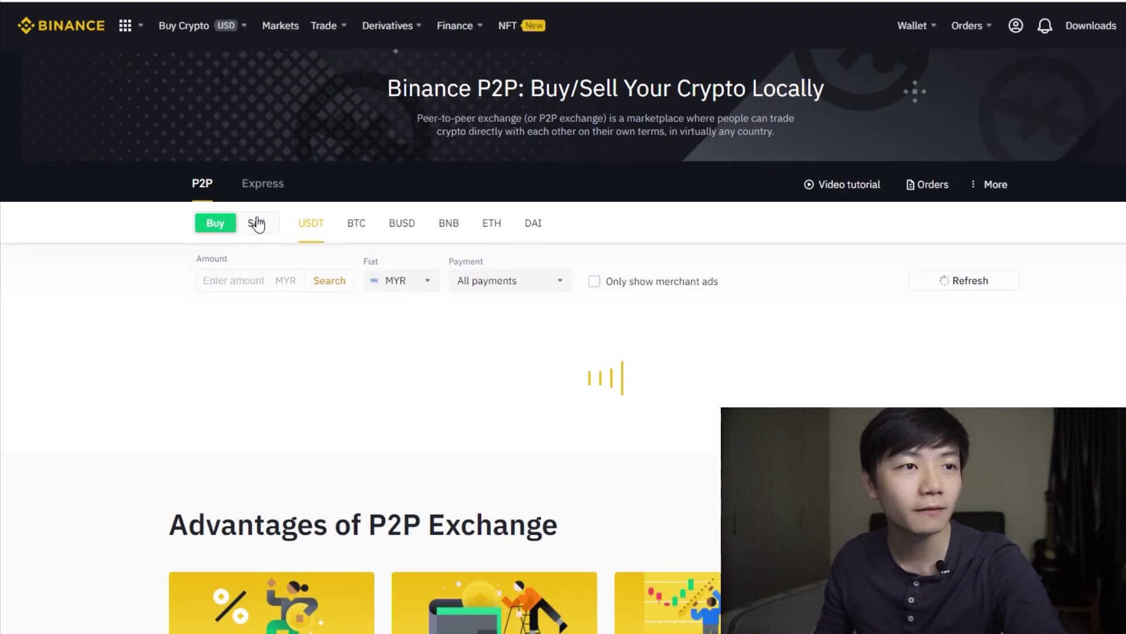
pyautogui.click(257, 223)
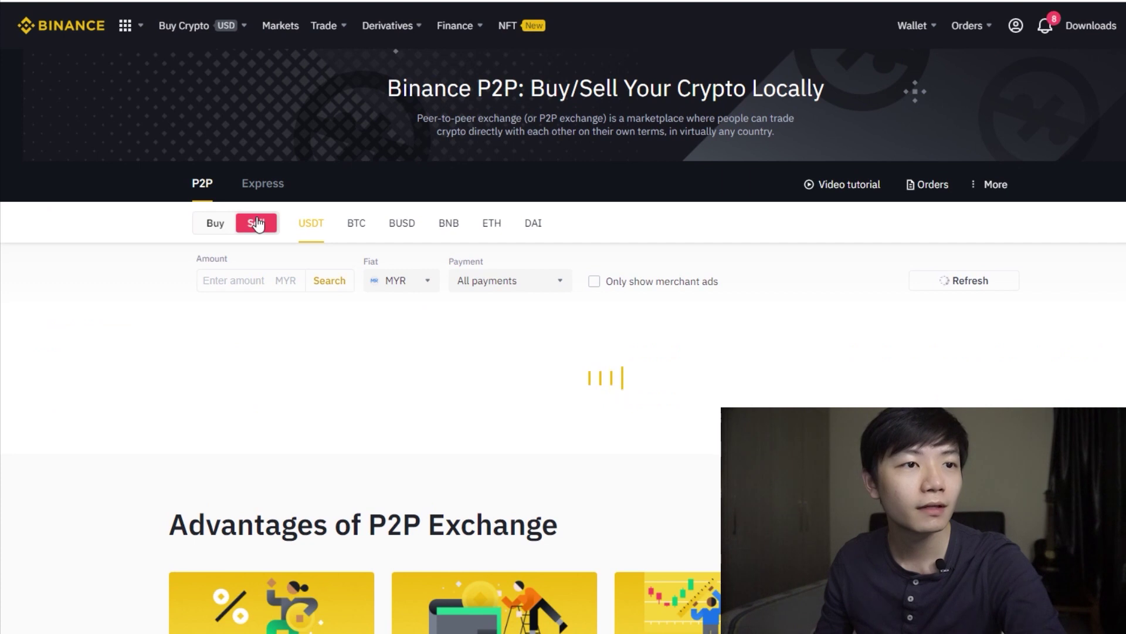
pyautogui.click(384, 283)
pyautogui.write('myr')
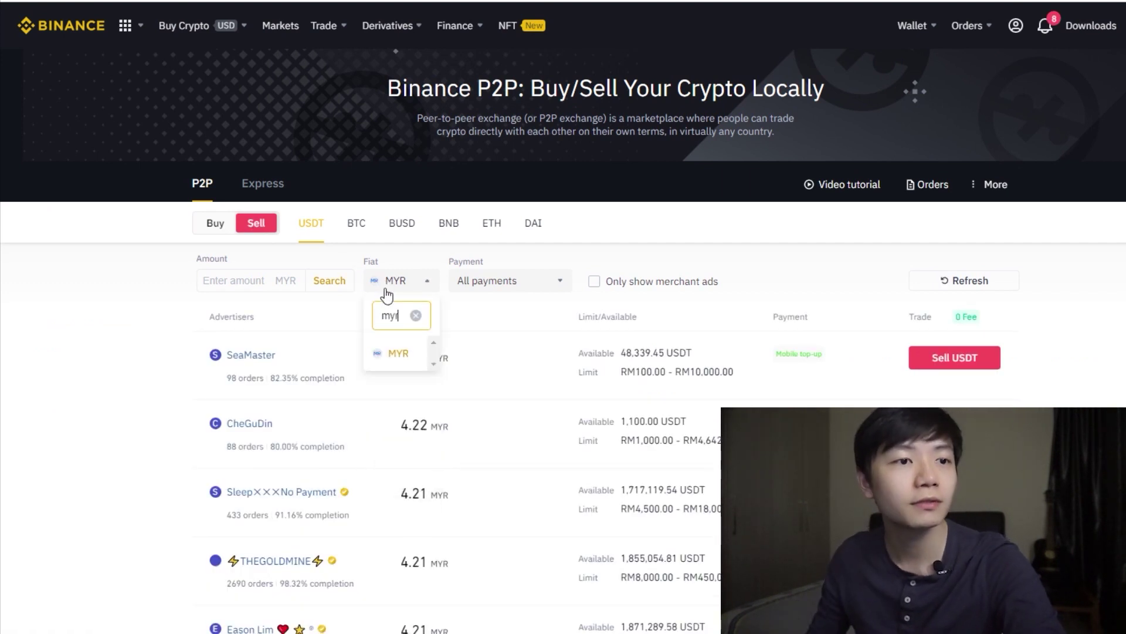
pyautogui.click(381, 353)
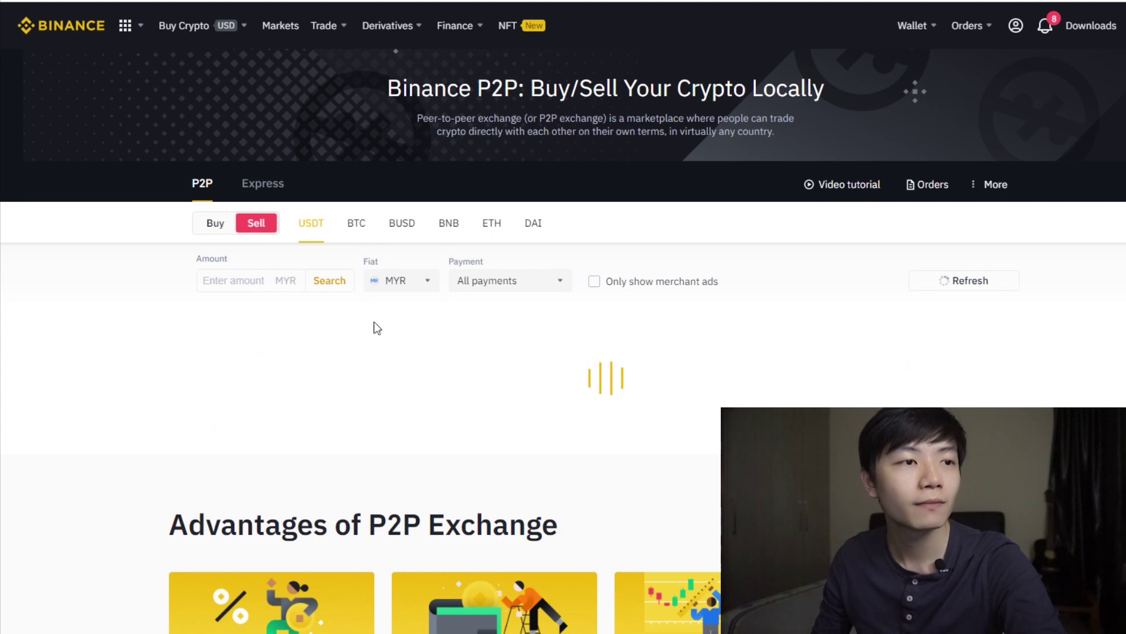
# Step: Start a USDT sale to the top buyer offering 4.27 MYR
pyautogui.click(250, 275)
pyautogui.scroll(-3, 250, 277)
pyautogui.scroll(1, 251, 282)
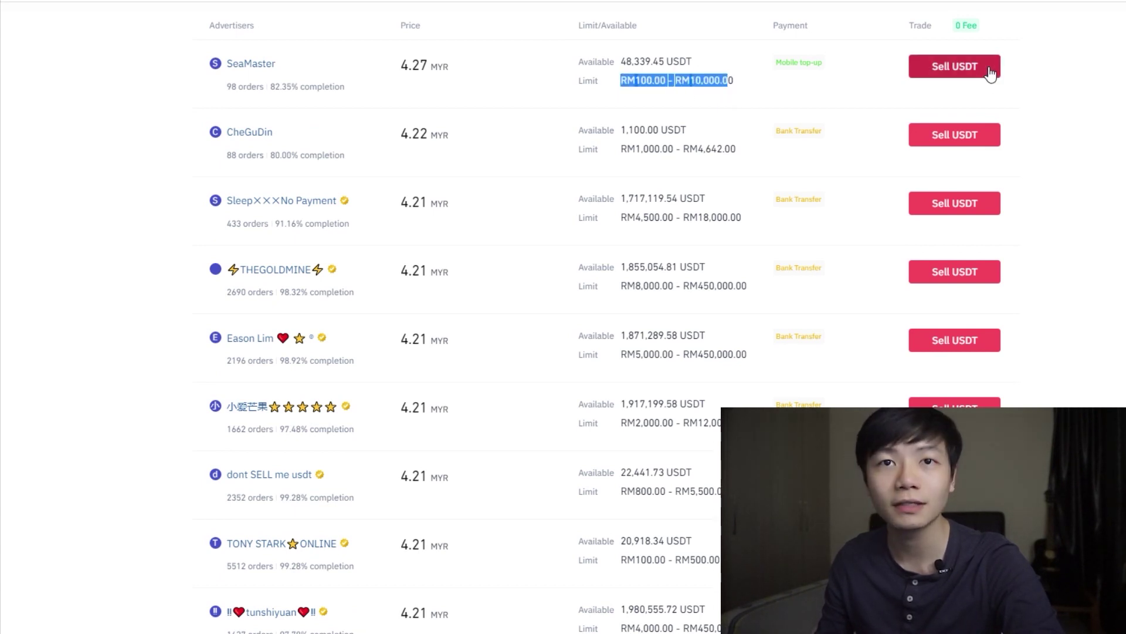
pyautogui.click(954, 94)
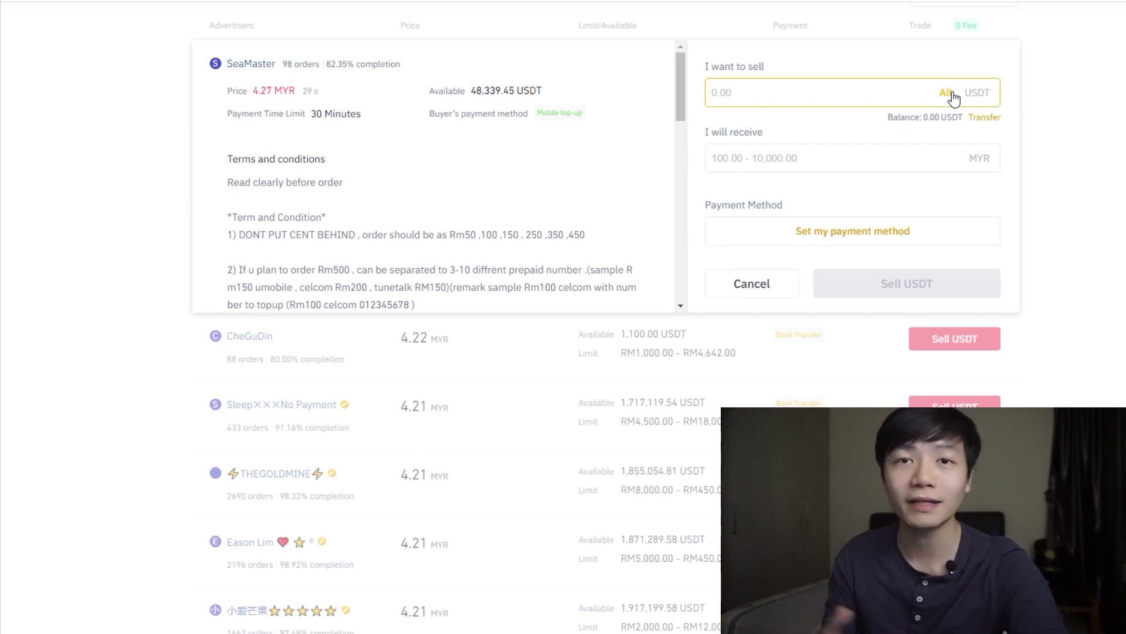